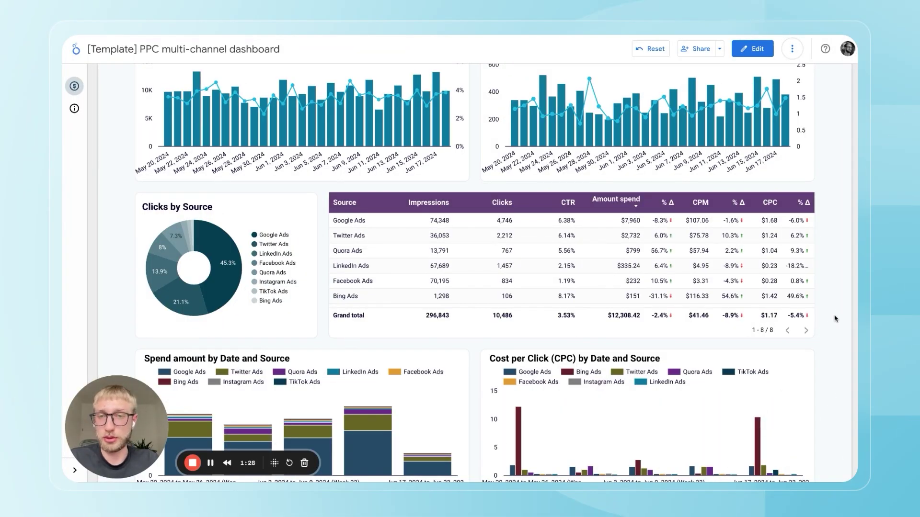
pyautogui.scroll(-1, 474, 385)
pyautogui.scroll(-2, 475, 385)
pyautogui.scroll(-4, 474, 385)
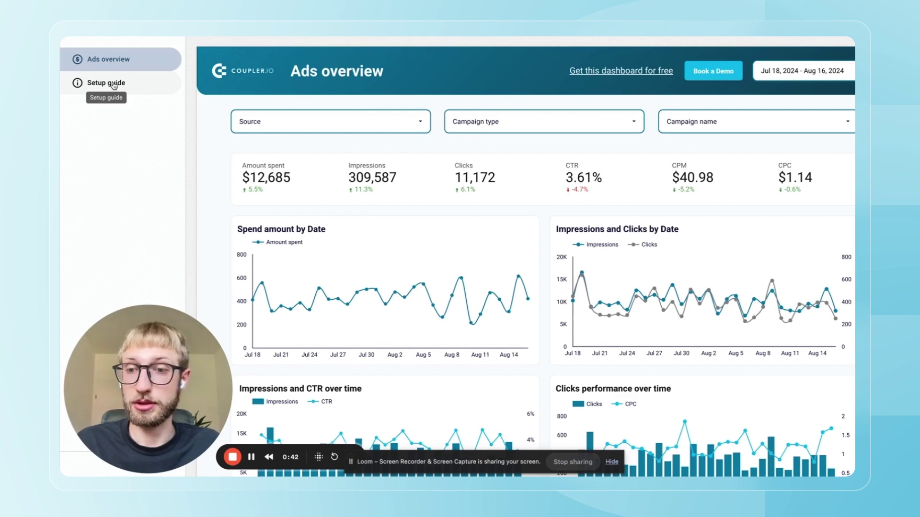
pyautogui.click(113, 85)
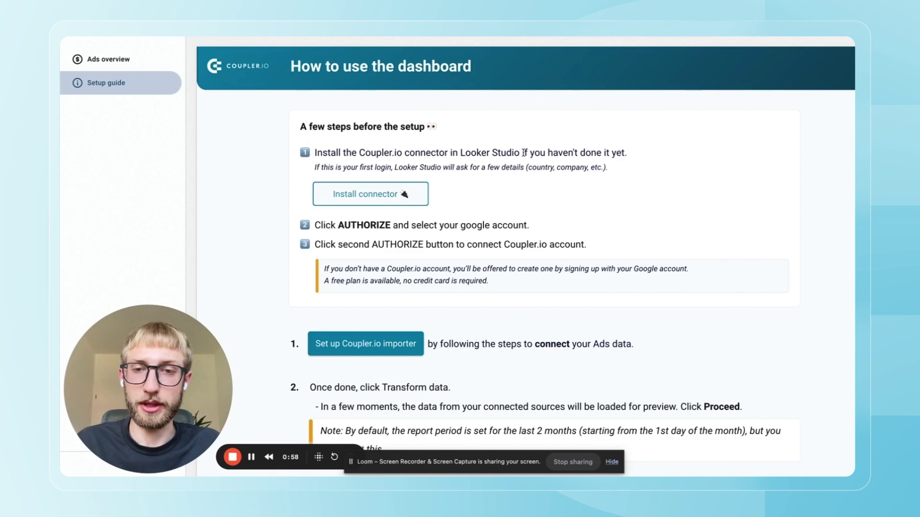
pyautogui.click(770, 37)
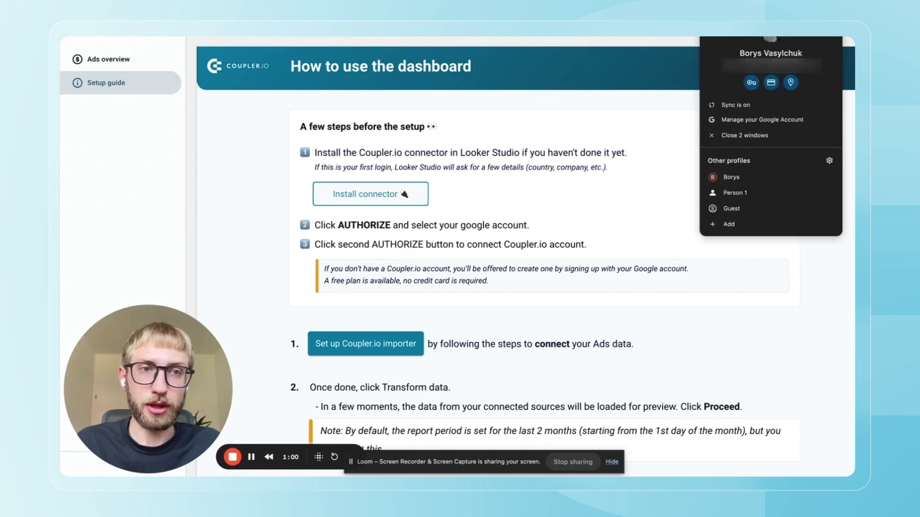
pyautogui.click(731, 177)
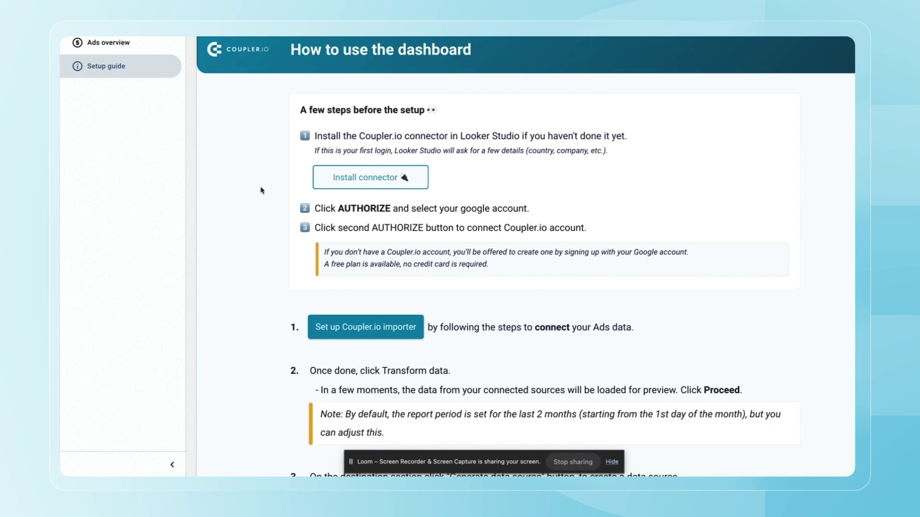
# Install the Coupler.io connector and authorize Looker Studio with the Google account.
pyautogui.click(365, 177)
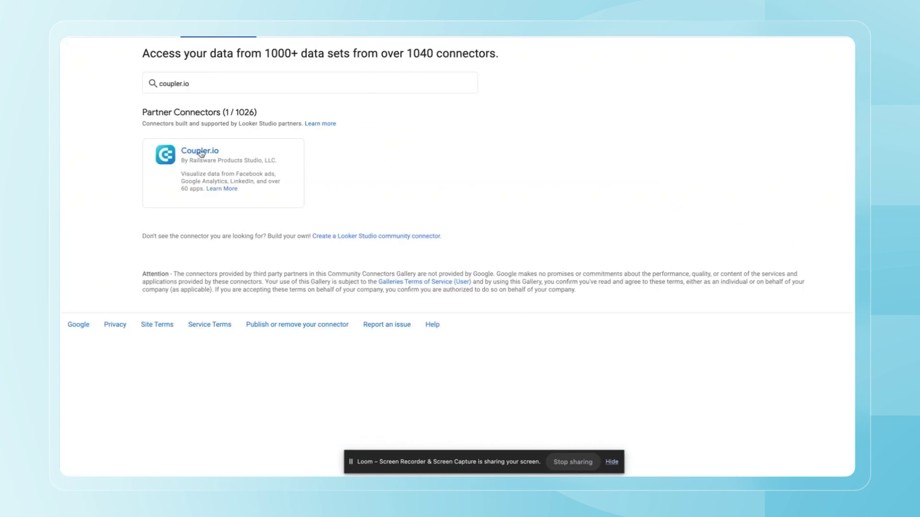
pyautogui.click(221, 175)
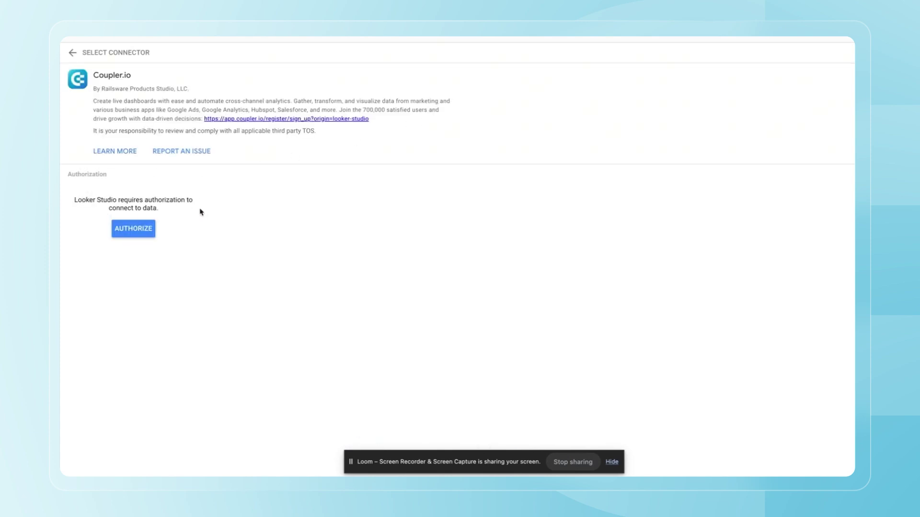
pyautogui.click(142, 224)
pyautogui.click(143, 228)
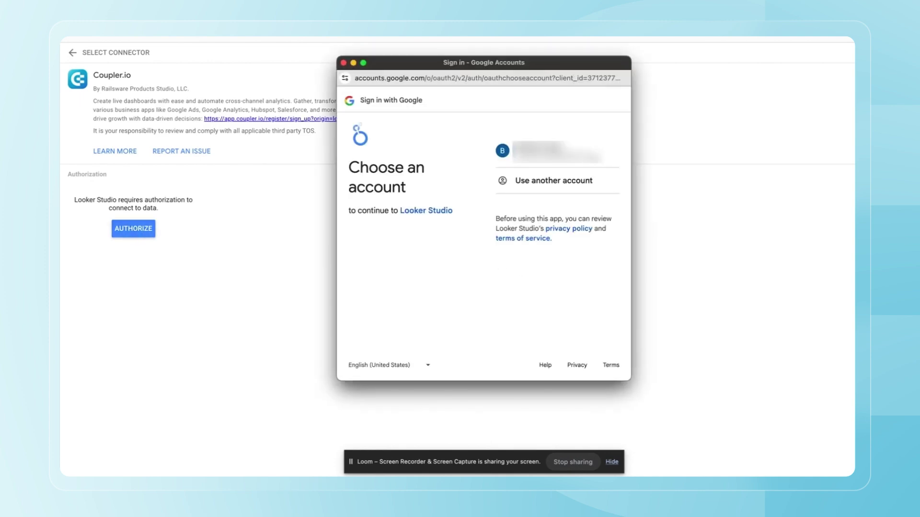
pyautogui.click(546, 151)
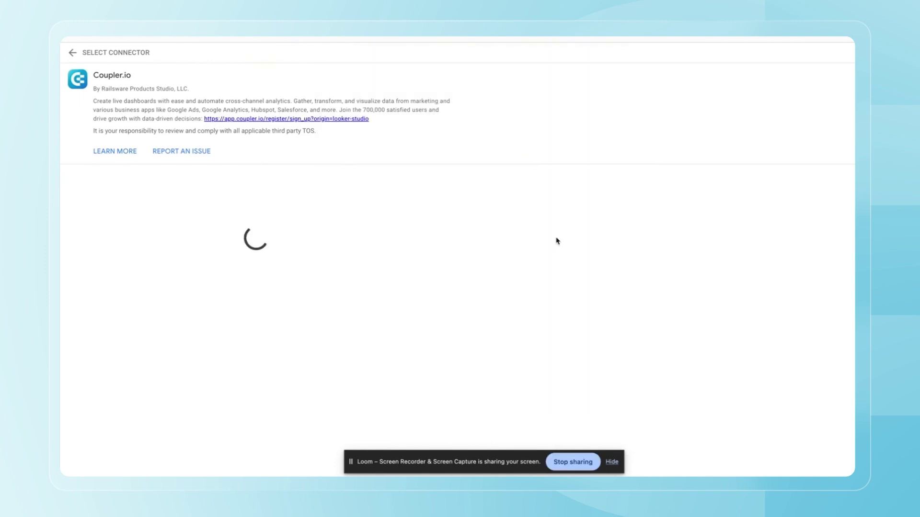
# Allow Coupler.io access to the chosen Google account.
pyautogui.click(133, 228)
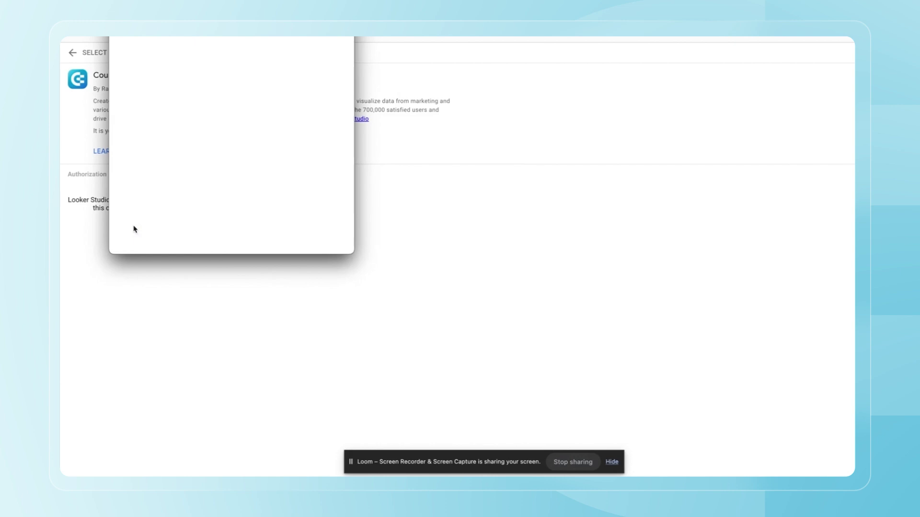
pyautogui.click(209, 151)
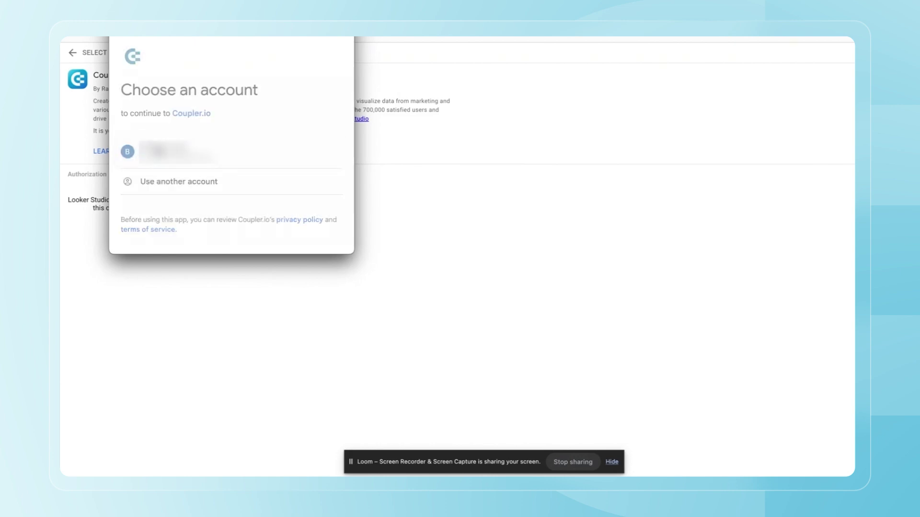
pyautogui.scroll(-3, 201, 187)
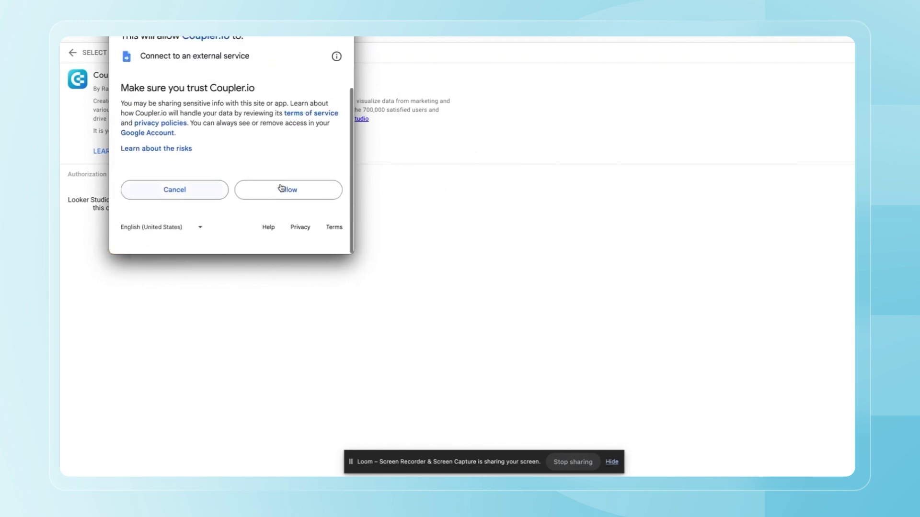
pyautogui.click(303, 204)
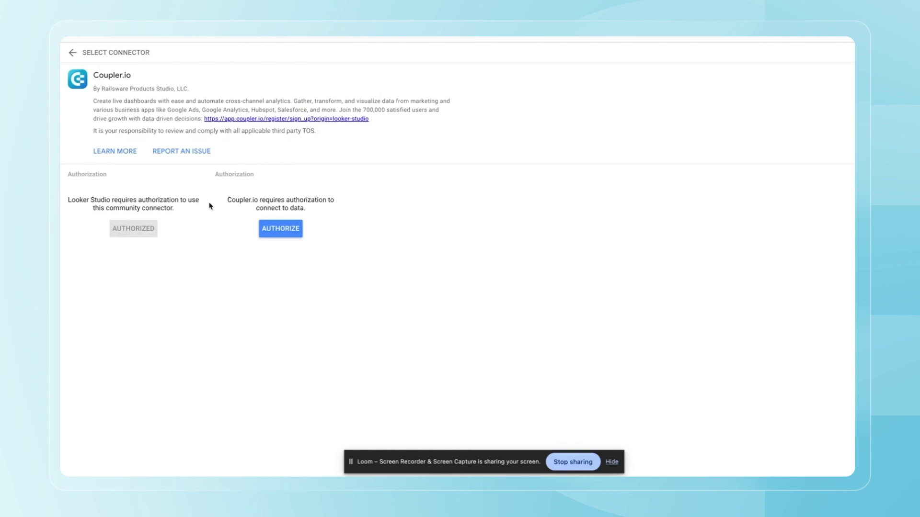
# Sign up for a new Coupler.io account with Google and authorize the Looker Studio App.
pyautogui.click(281, 229)
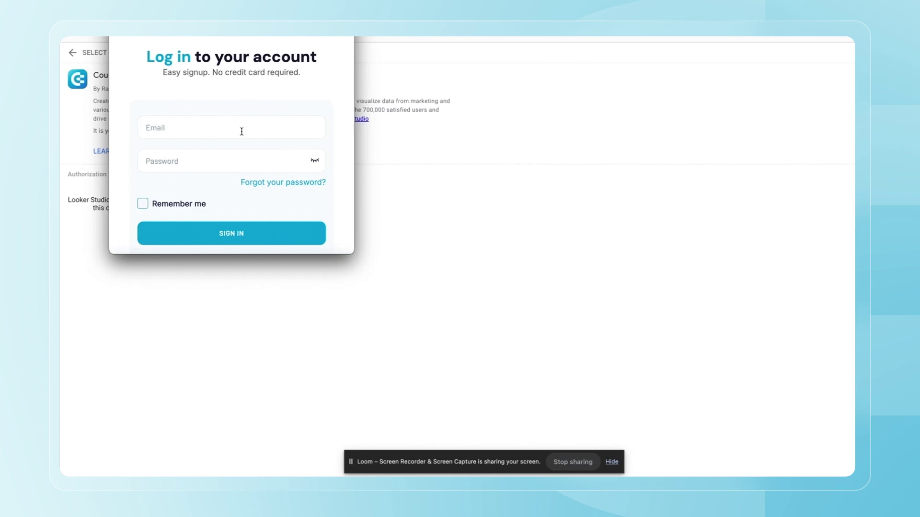
pyautogui.scroll(-5, 241, 132)
pyautogui.scroll(2, 241, 132)
pyautogui.scroll(1, 242, 132)
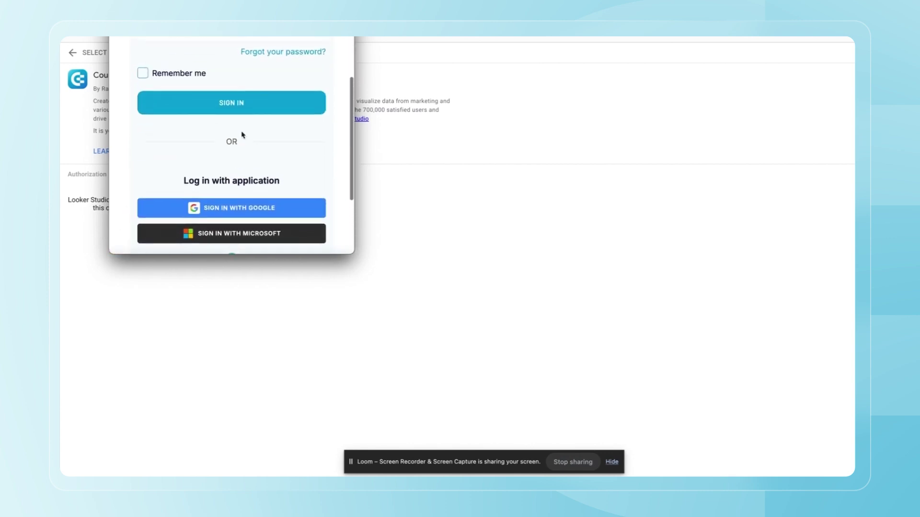
pyautogui.scroll(-4, 242, 135)
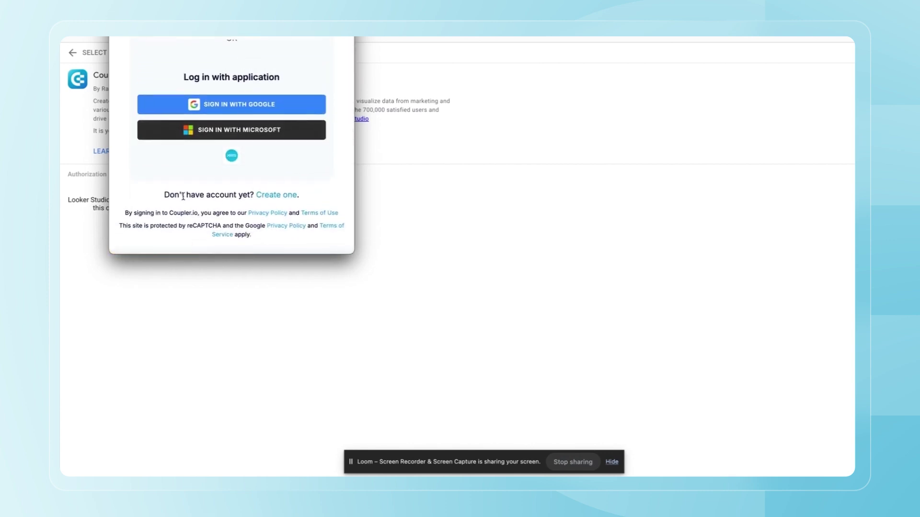
pyautogui.click(278, 197)
pyautogui.scroll(-3, 277, 198)
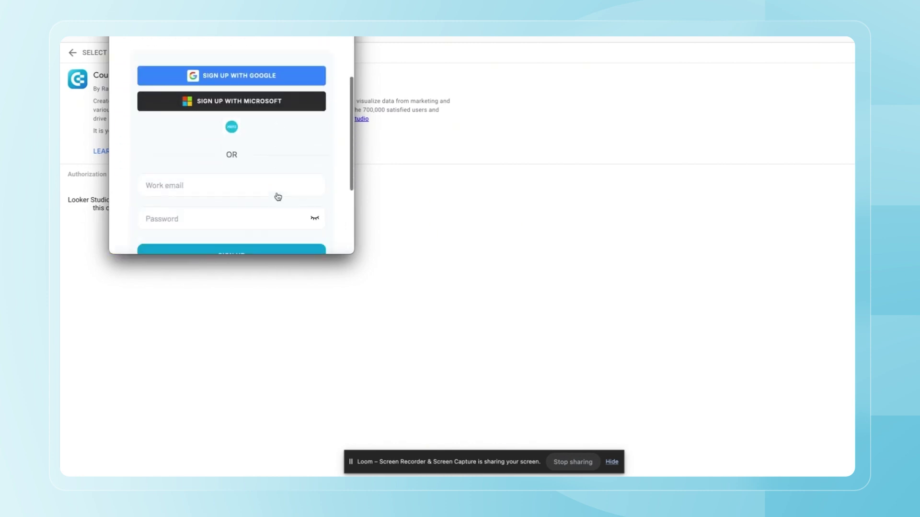
pyautogui.scroll(-1, 277, 198)
pyautogui.scroll(4, 278, 197)
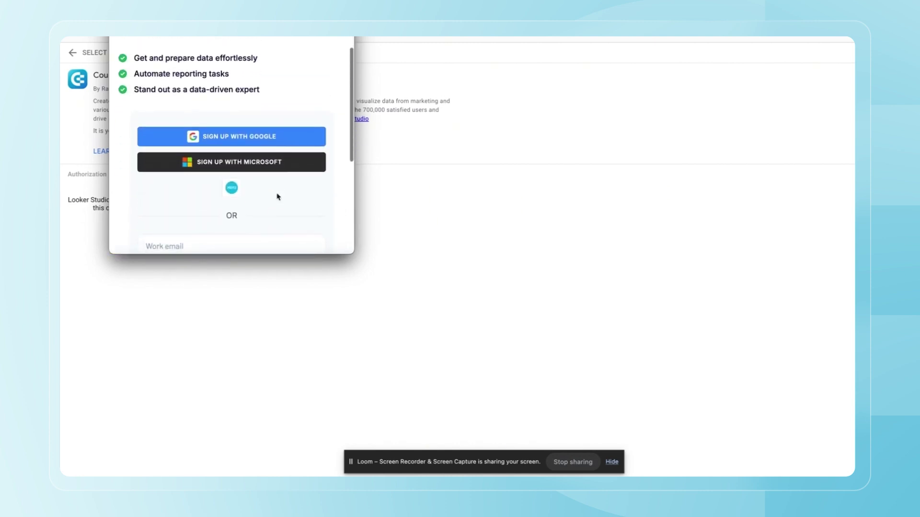
pyautogui.click(263, 141)
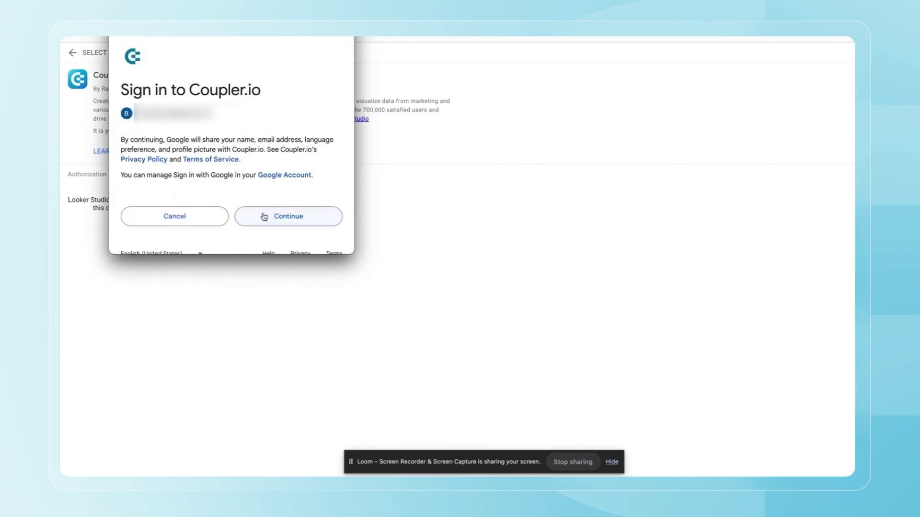
pyautogui.click(265, 217)
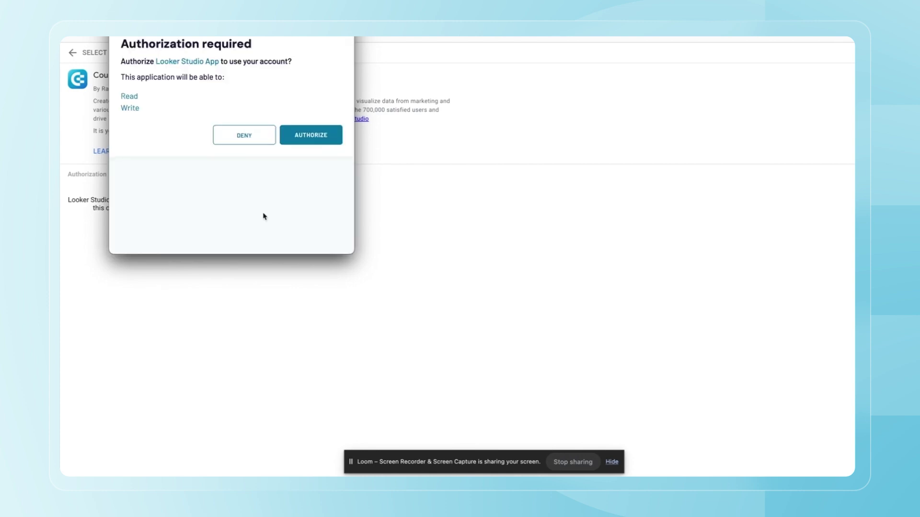
pyautogui.click(325, 139)
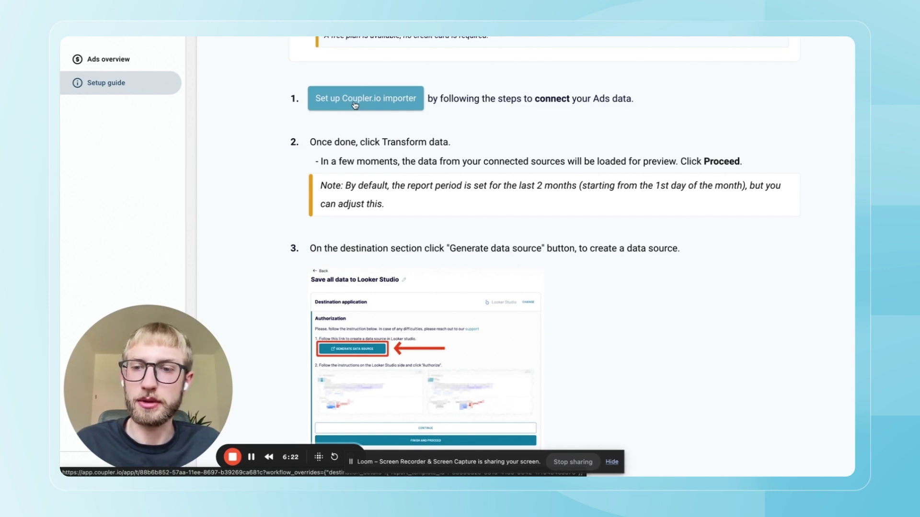
# Launch the Coupler.io importer setup and sign in with the first Google account.
pyautogui.click(354, 105)
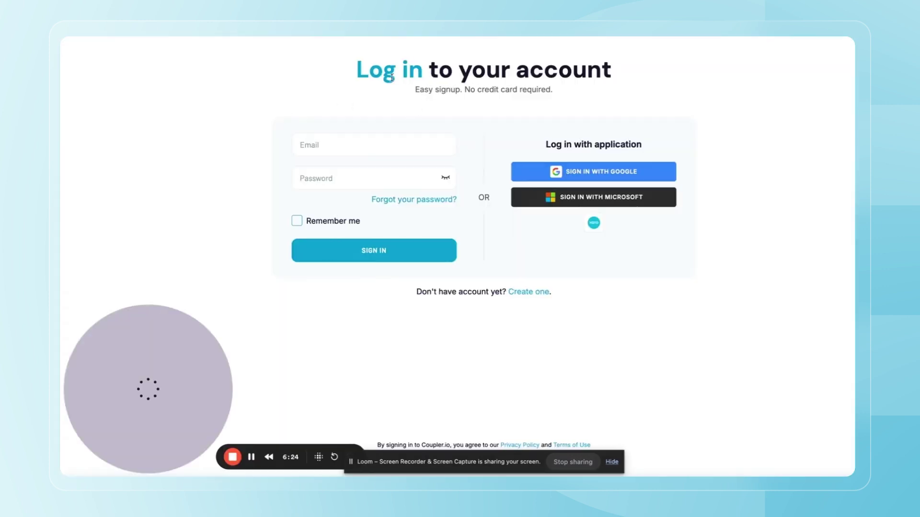
pyautogui.click(579, 171)
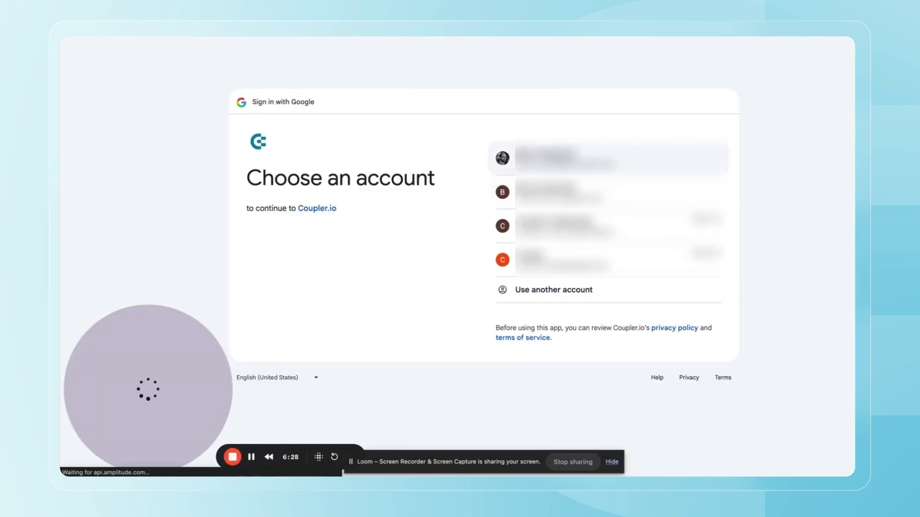
pyautogui.click(561, 160)
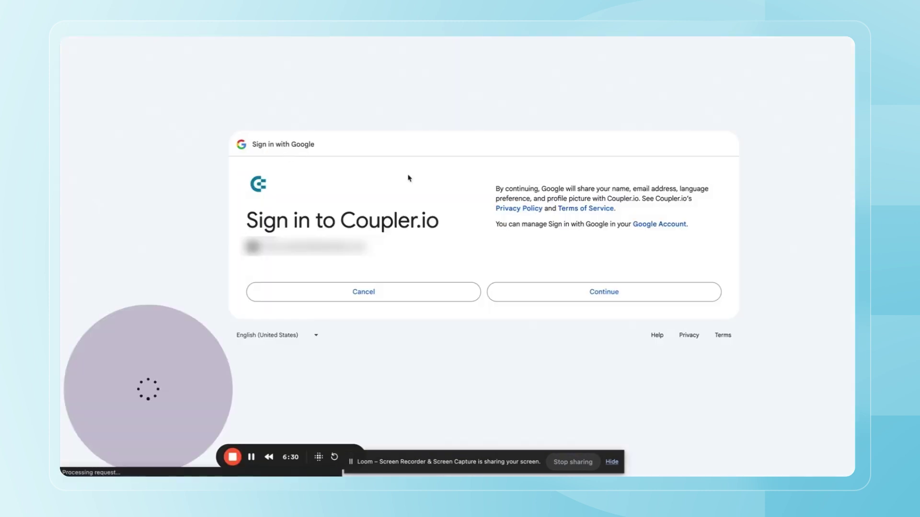
pyautogui.click(593, 294)
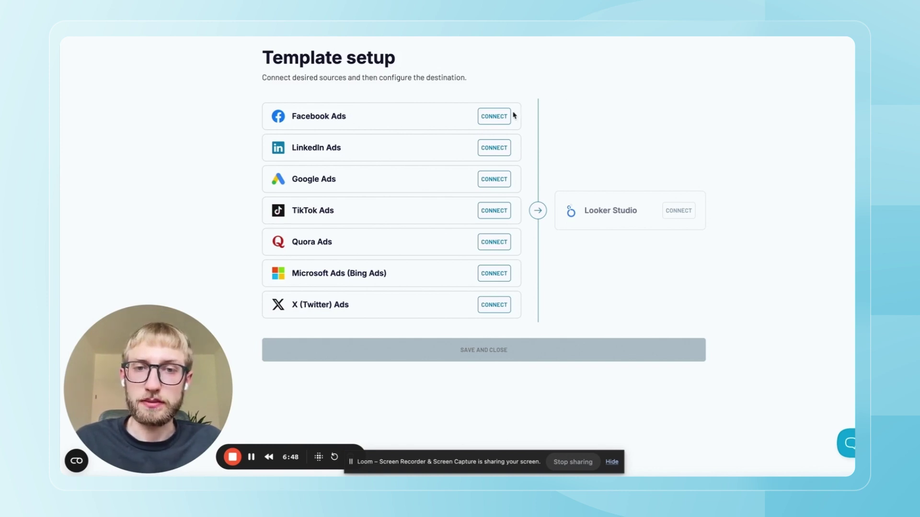
# Connect the Facebook Ads source with its source account and an ad account.
pyautogui.click(495, 117)
pyautogui.click(401, 172)
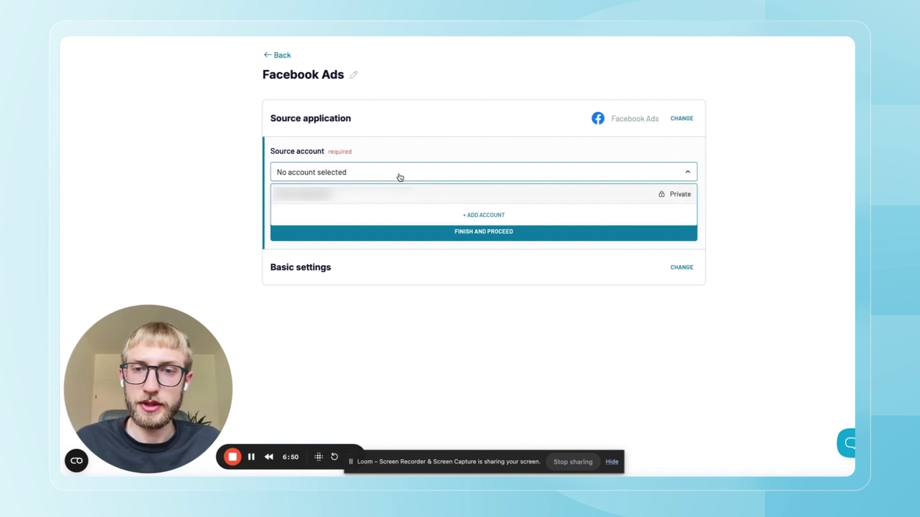
pyautogui.click(345, 194)
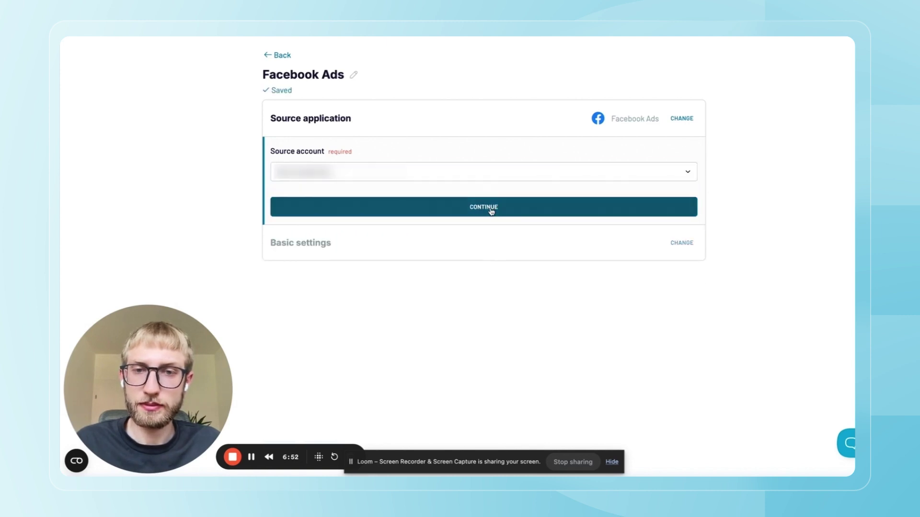
pyautogui.click(492, 208)
pyautogui.click(351, 226)
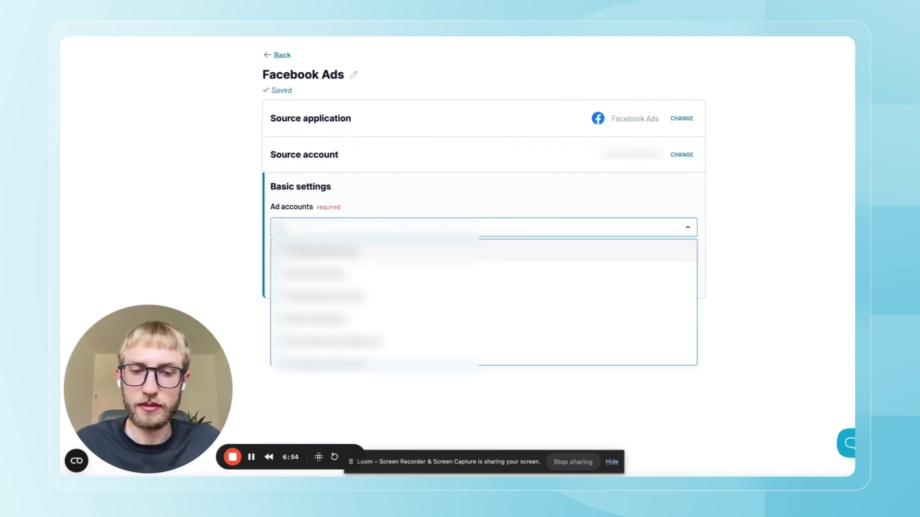
pyautogui.scroll(-3, 431, 309)
pyautogui.click(324, 352)
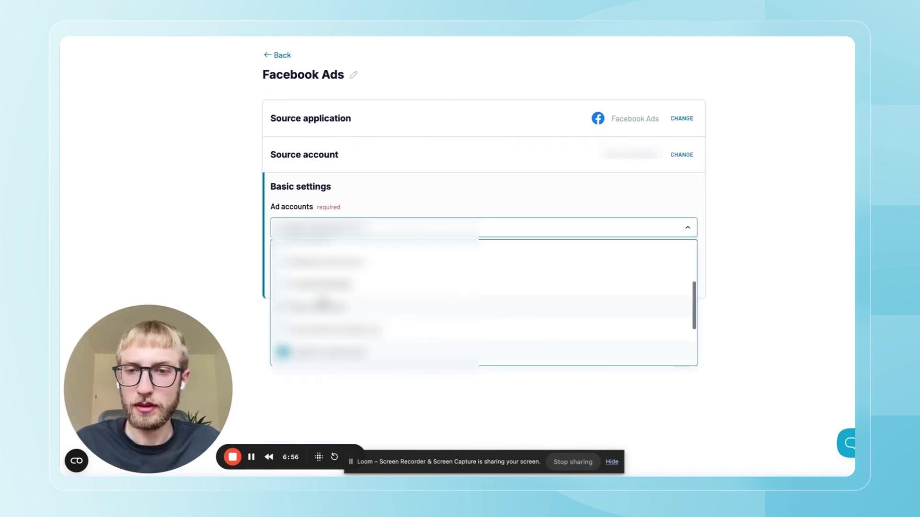
pyautogui.click(715, 271)
pyautogui.click(513, 277)
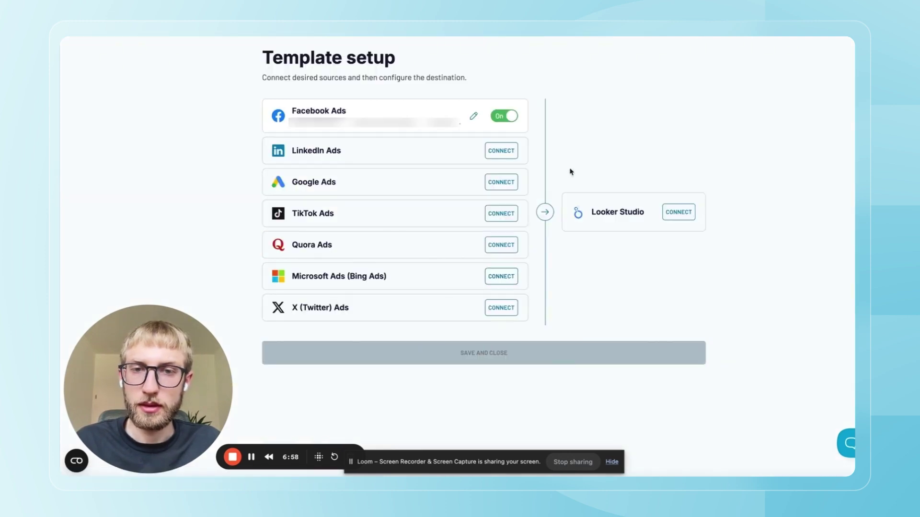
# Connect the Google Ads source with its source account and an ad account.
pyautogui.click(502, 182)
pyautogui.click(456, 173)
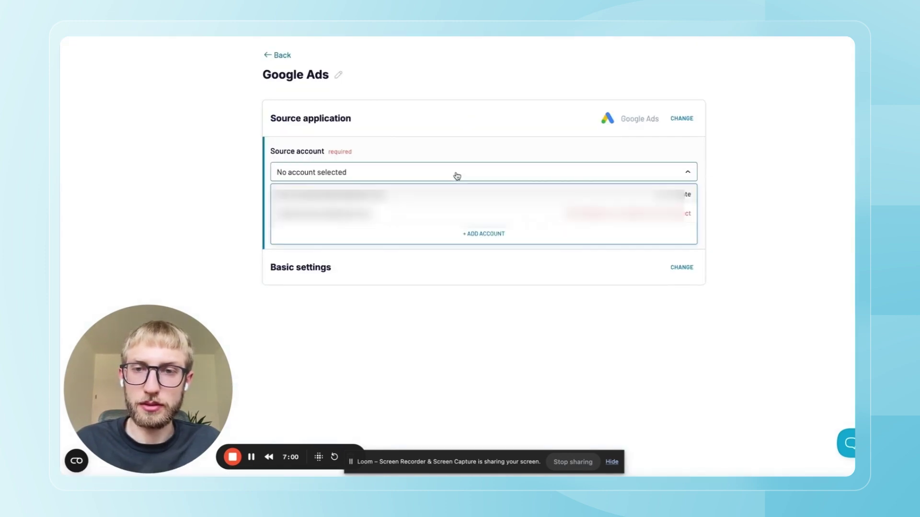
pyautogui.click(395, 201)
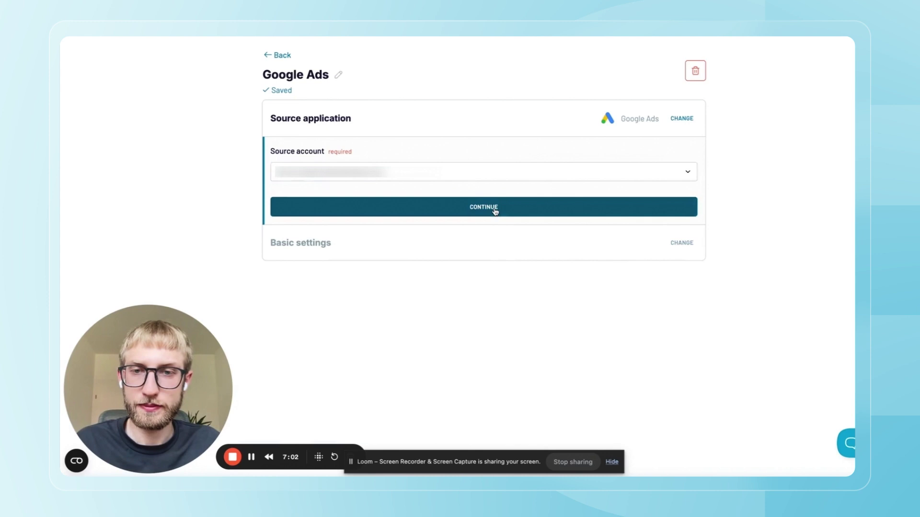
pyautogui.click(496, 209)
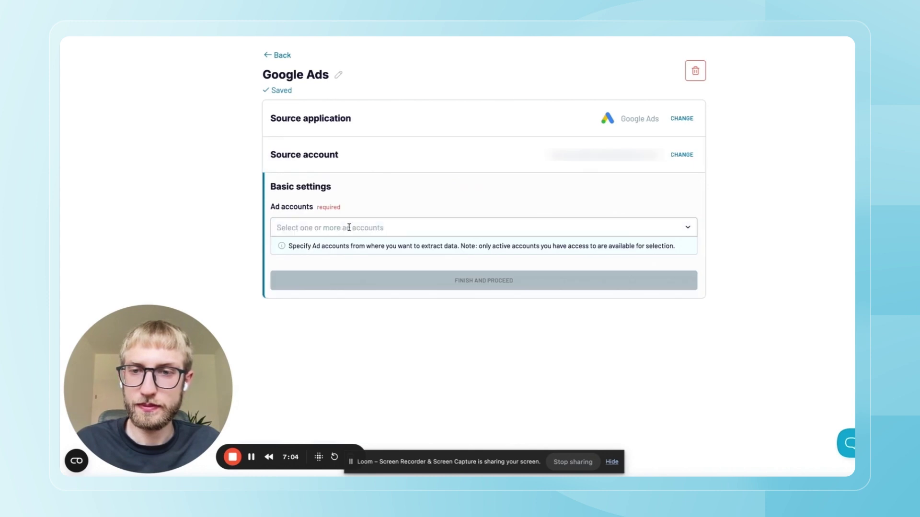
pyautogui.click(348, 227)
pyautogui.click(345, 250)
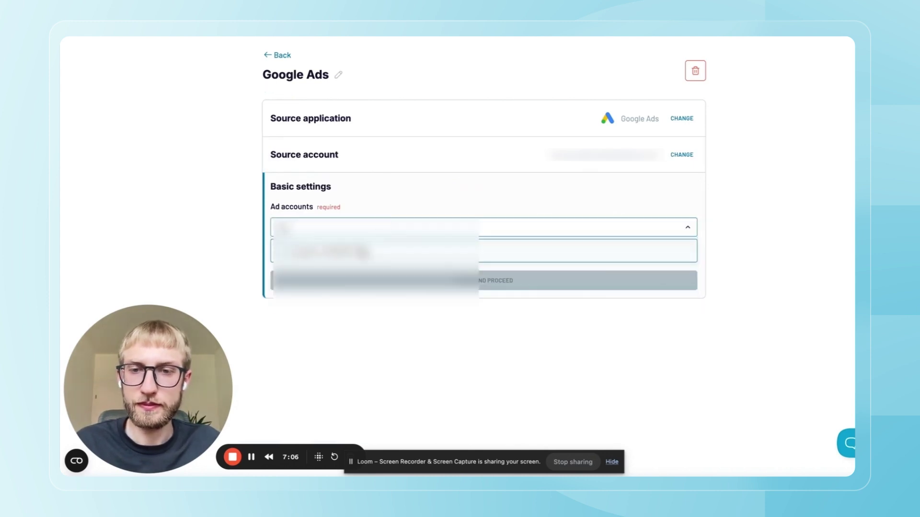
pyautogui.click(374, 270)
pyautogui.click(560, 283)
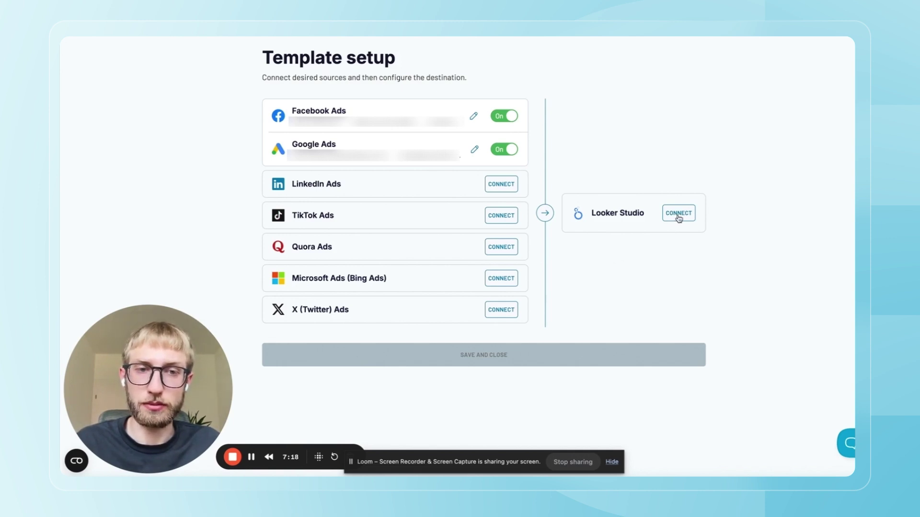
# Connect Looker Studio as the importer's destination.
pyautogui.click(678, 214)
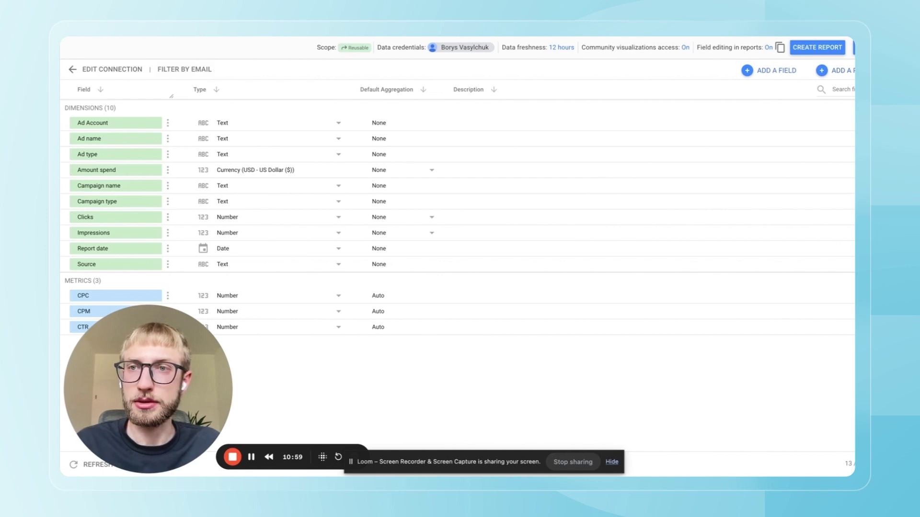
pyautogui.hotkey('ctrl', 'Tab')
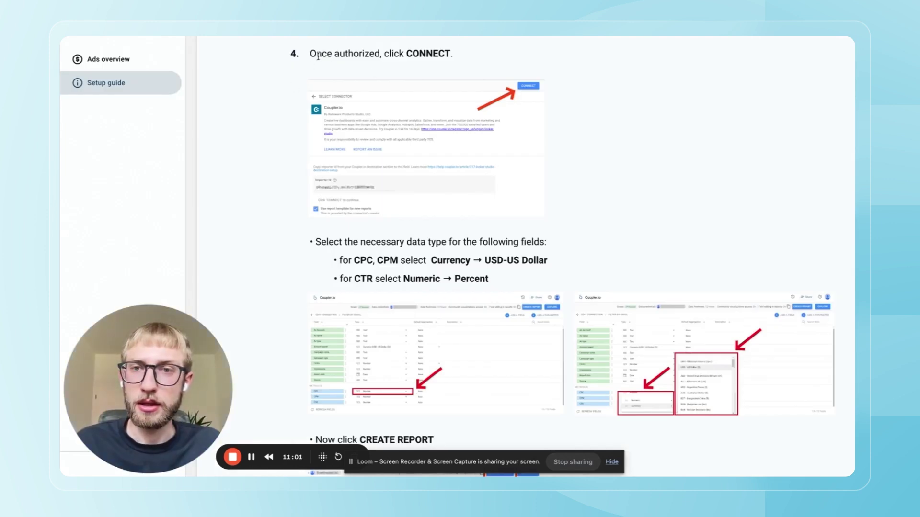
pyautogui.moveTo(310, 54); pyautogui.dragTo(553, 58)
pyautogui.click(554, 58)
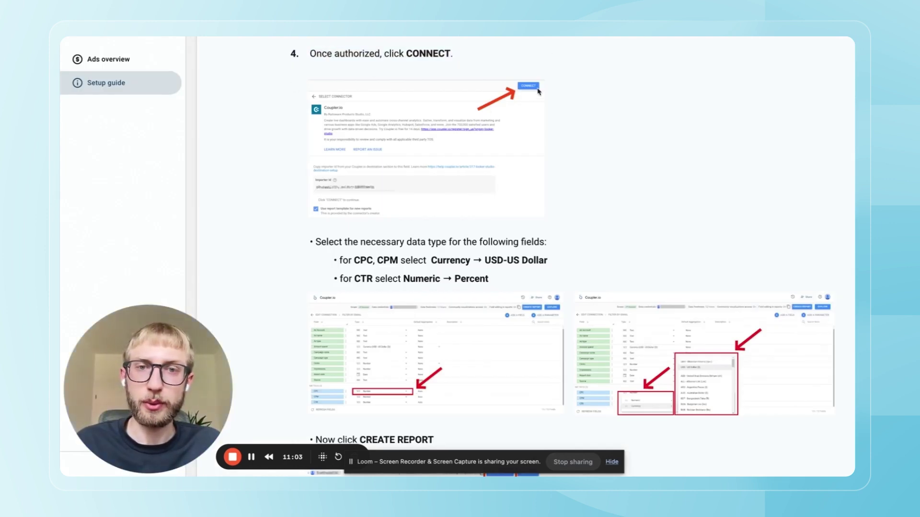
pyautogui.scroll(-1, 559, 122)
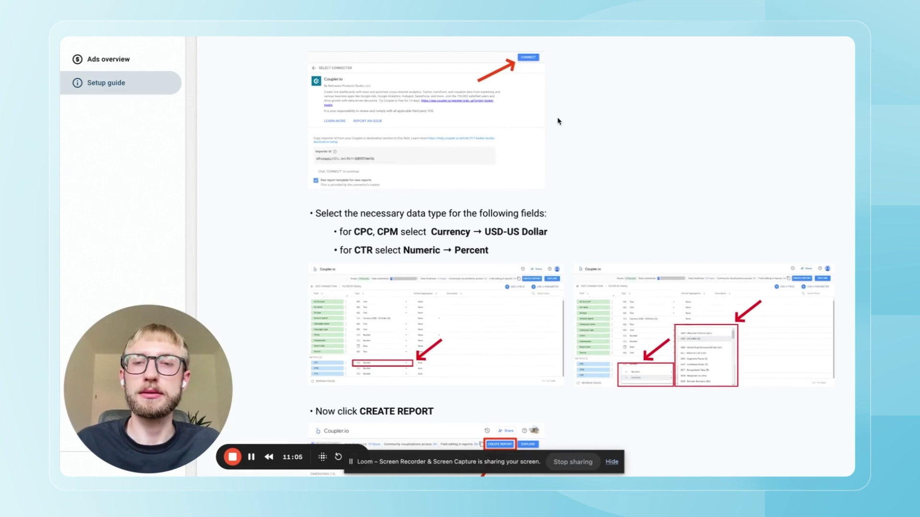
pyautogui.scroll(-1, 400, 232)
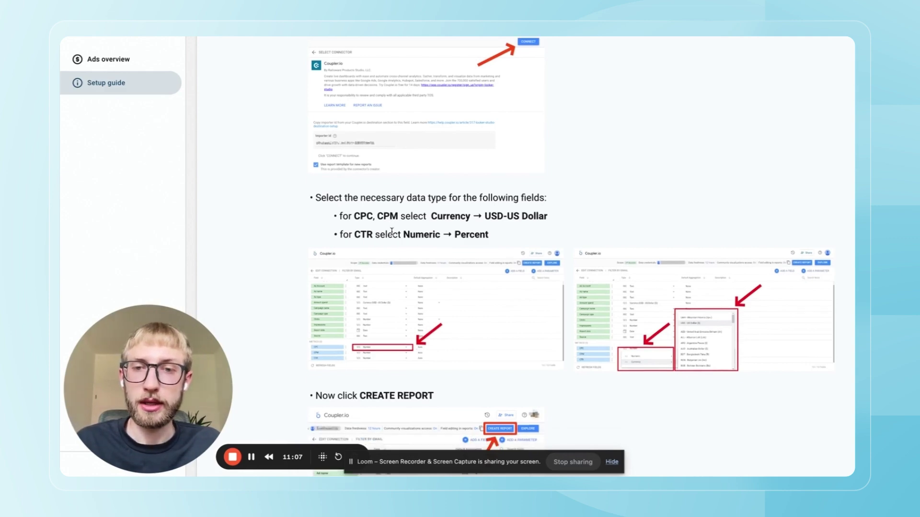
pyautogui.moveTo(313, 194); pyautogui.dragTo(512, 231)
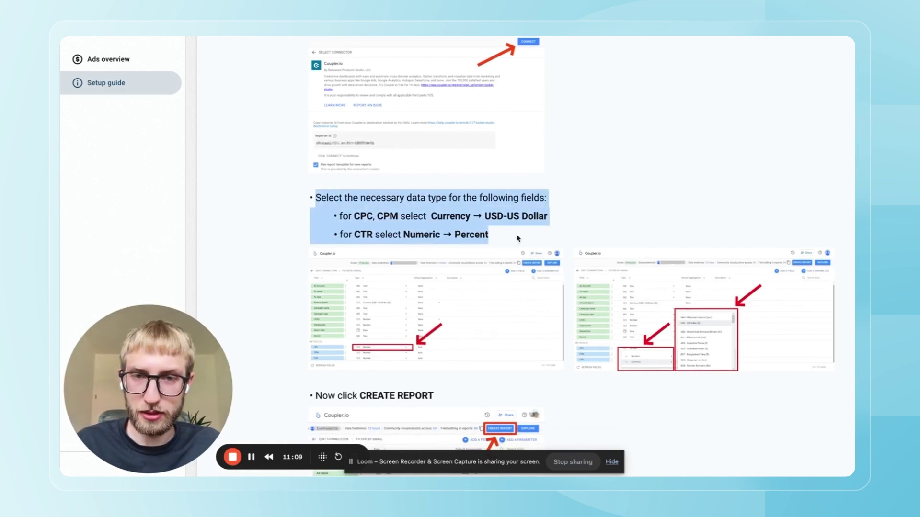
pyautogui.click(518, 238)
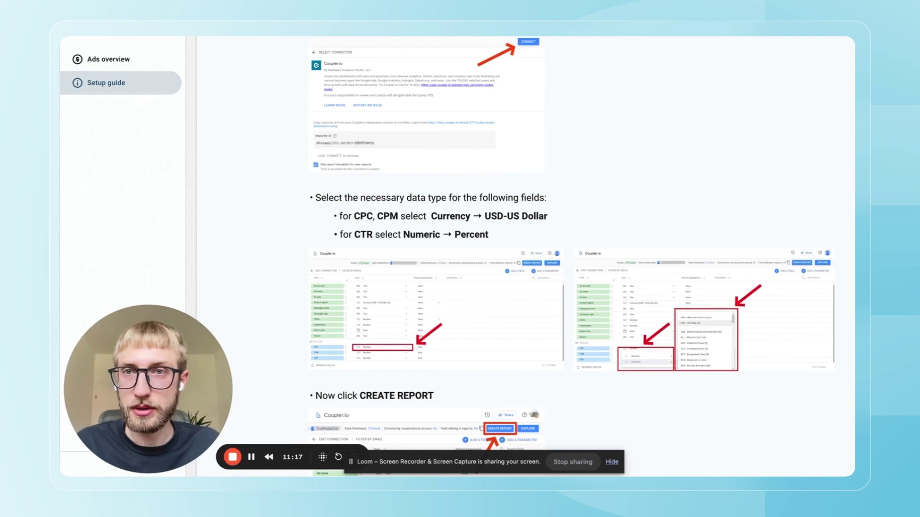
# Make CPC and CPM USD - US Dollar currency fields and CTR a percent field.
pyautogui.hotkey('ctrl', 'Tab')
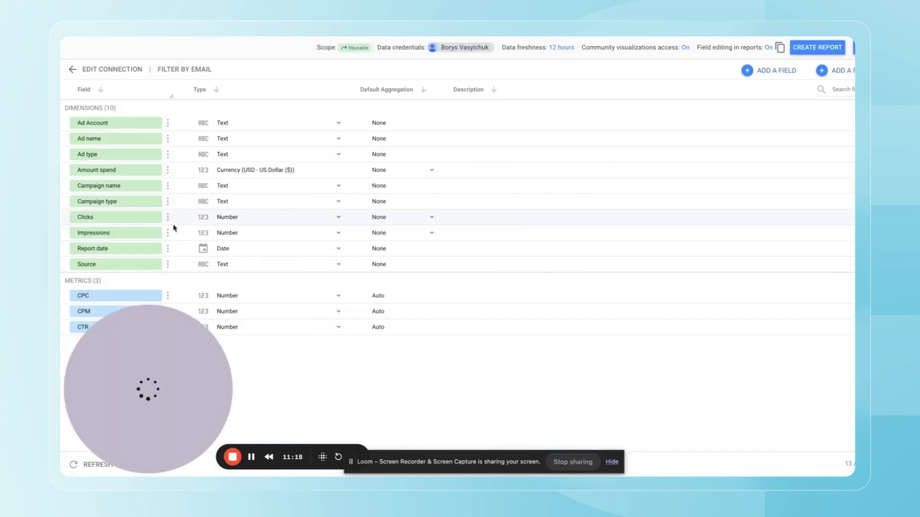
pyautogui.click(259, 295)
pyautogui.moveTo(233, 333)
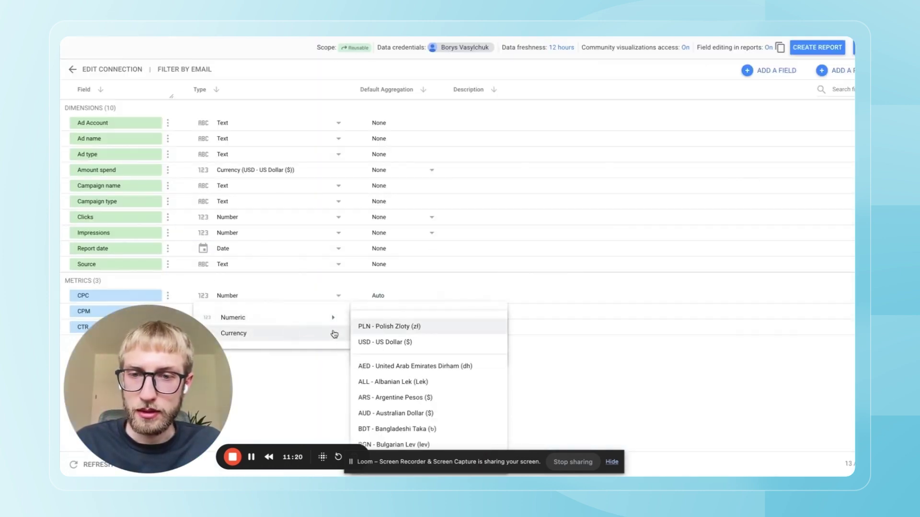
pyautogui.click(388, 343)
pyautogui.click(260, 311)
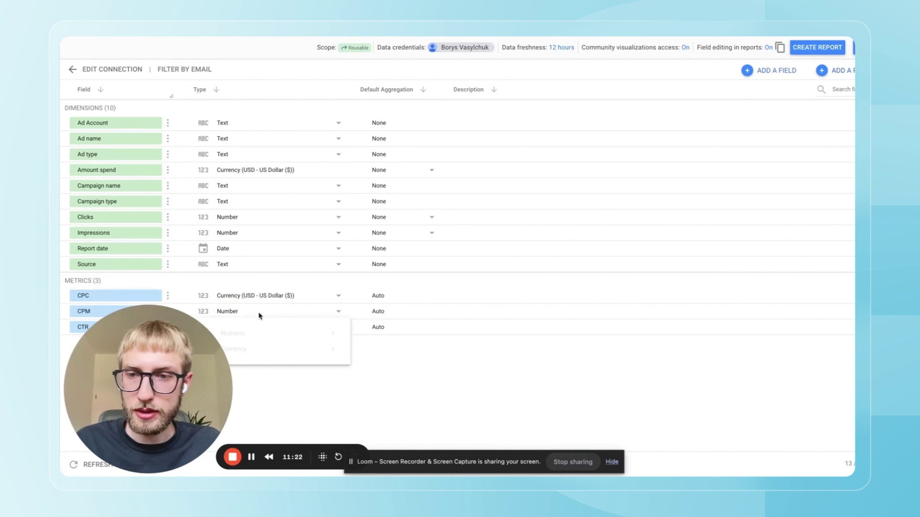
pyautogui.click(385, 342)
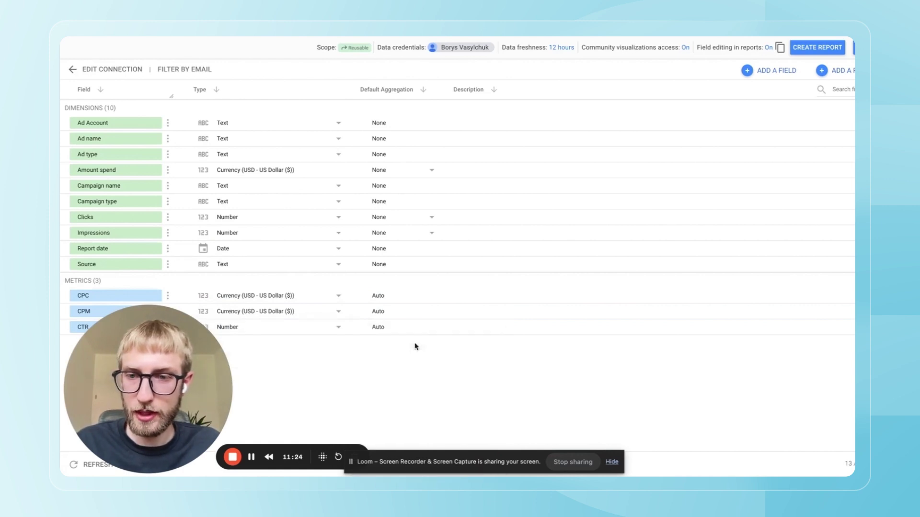
pyautogui.click(272, 330)
pyautogui.moveTo(237, 364)
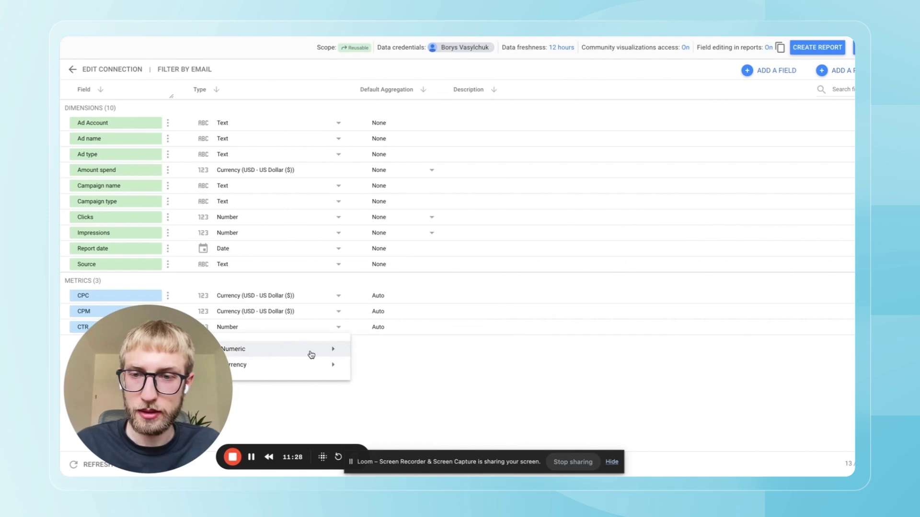
pyautogui.moveTo(284, 349)
pyautogui.click(369, 365)
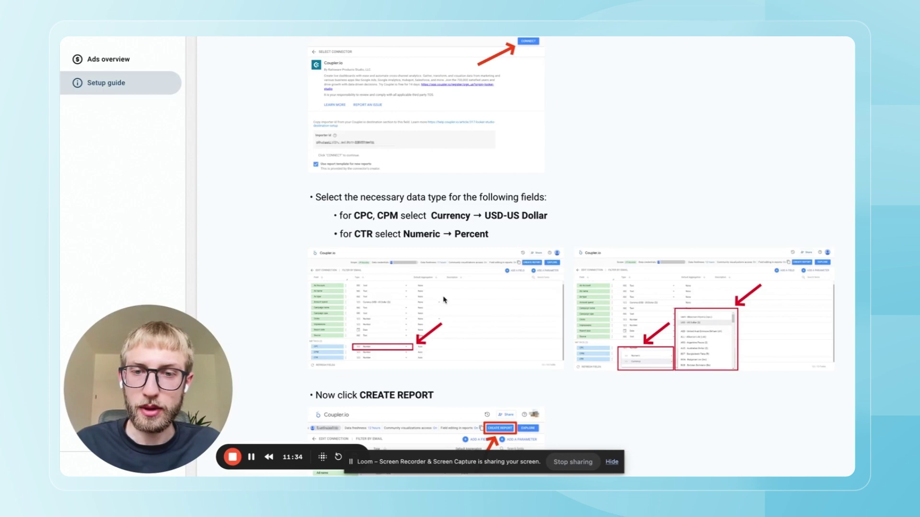
pyautogui.scroll(-3, 474, 251)
pyautogui.scroll(-2, 446, 287)
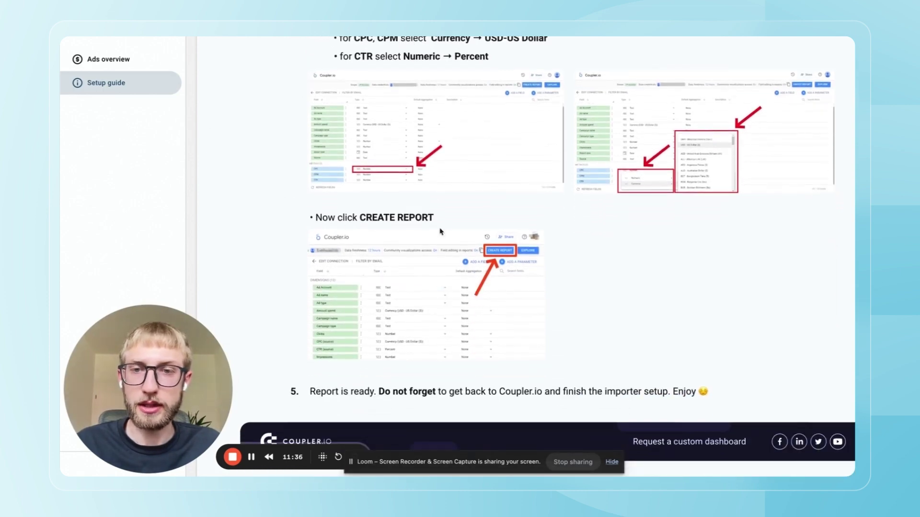
# Create and confirm a report from the Coupler.io data source, then return to Coupler.io.
pyautogui.hotkey('ctrl', 'Tab')
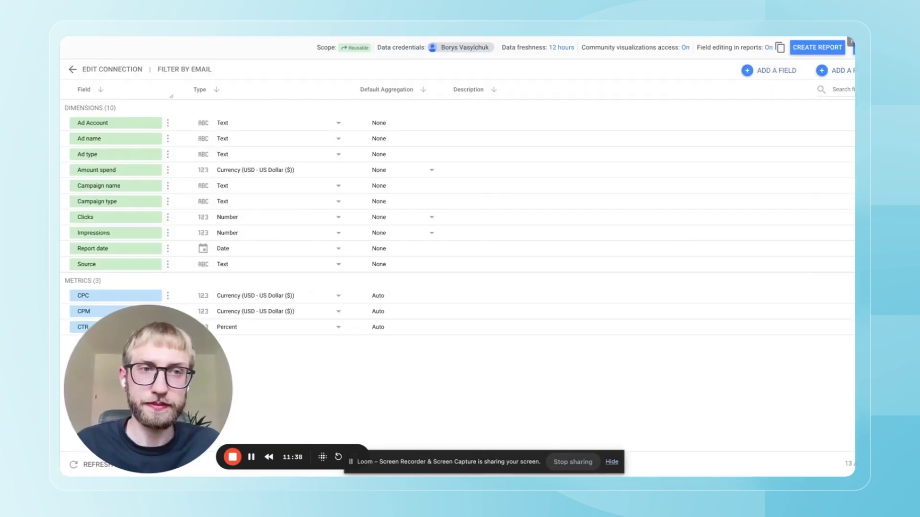
pyautogui.click(817, 48)
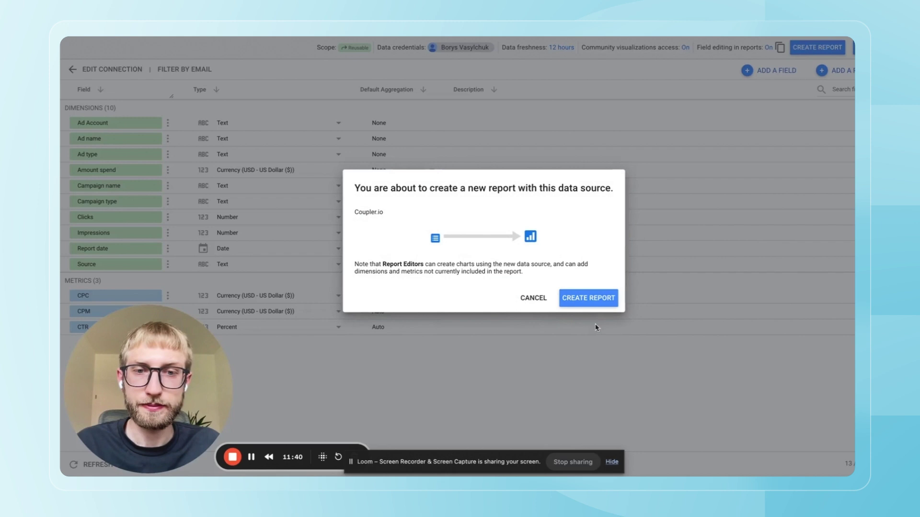
pyautogui.click(589, 300)
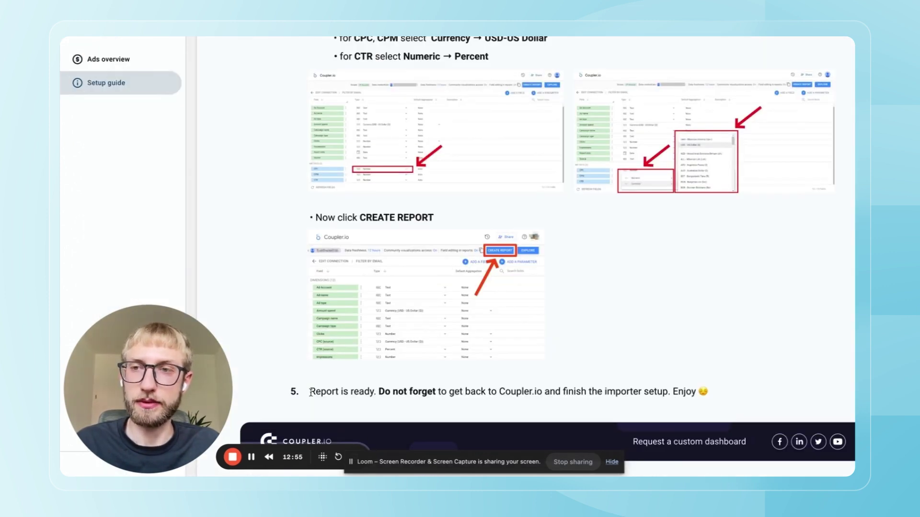
pyautogui.moveTo(378, 390); pyautogui.dragTo(545, 391)
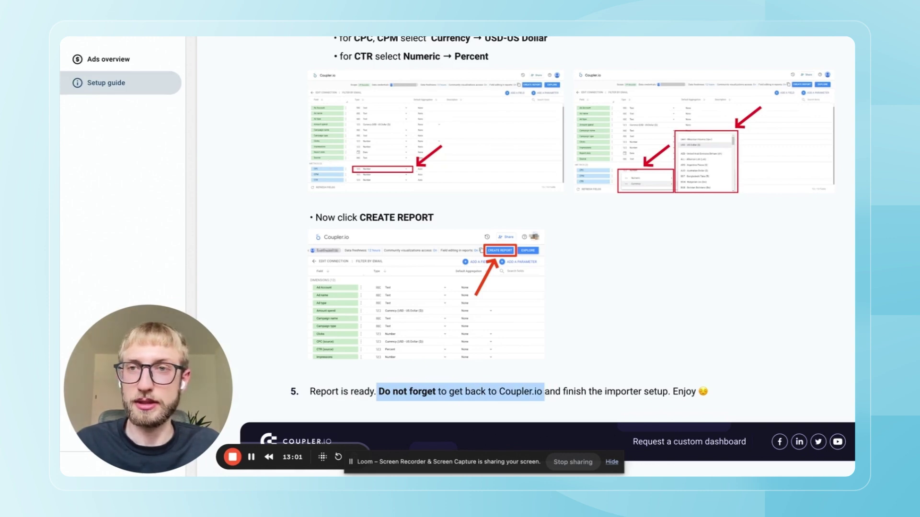
pyautogui.hotkey('ctrl', 'Tab')
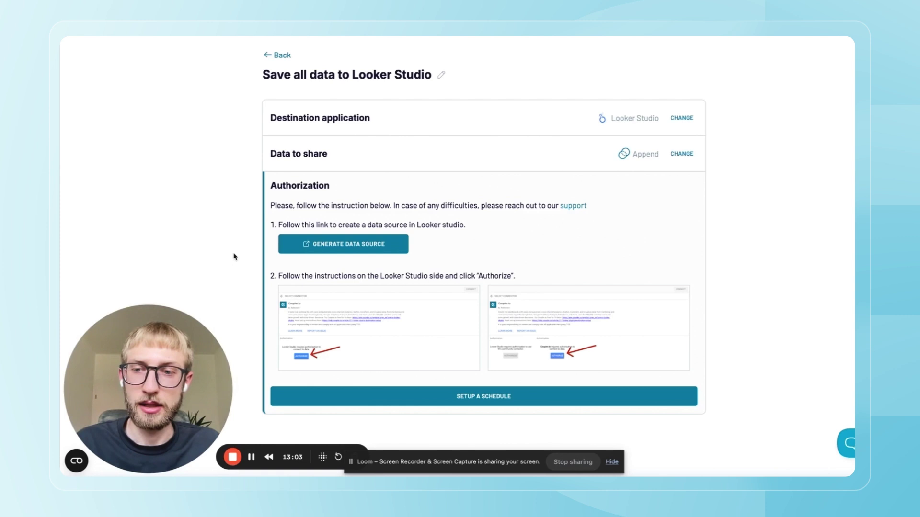
# Keep the Daily, Mon–Fri, 09:00 refresh schedule, then save and run the importer.
pyautogui.click(485, 400)
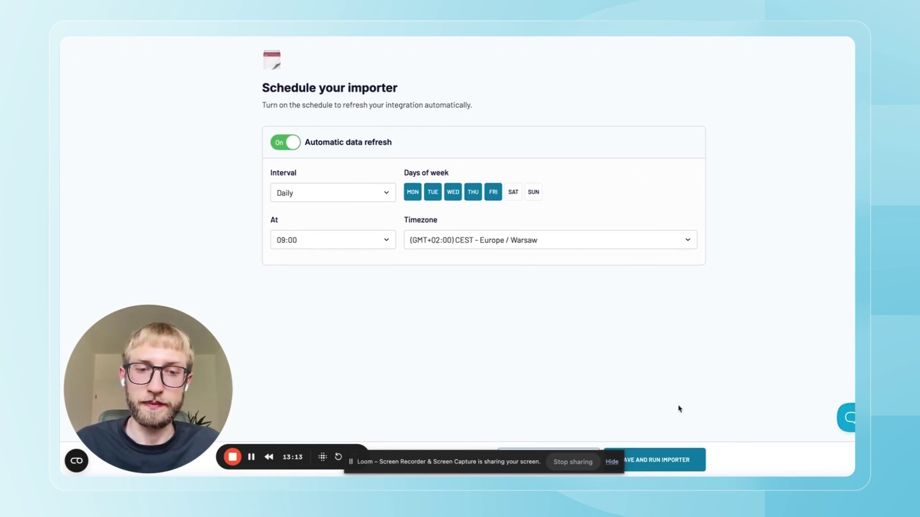
pyautogui.moveTo(485, 462); pyautogui.dragTo(736, 431)
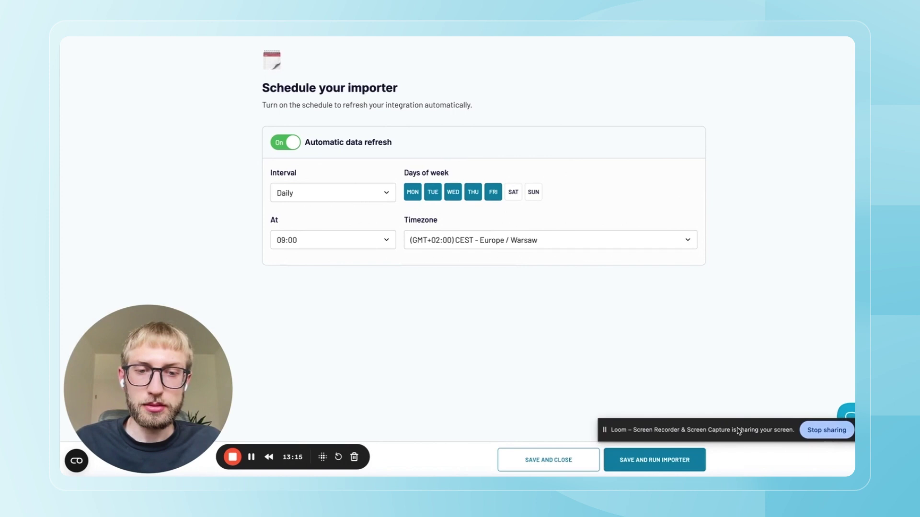
pyautogui.click(635, 464)
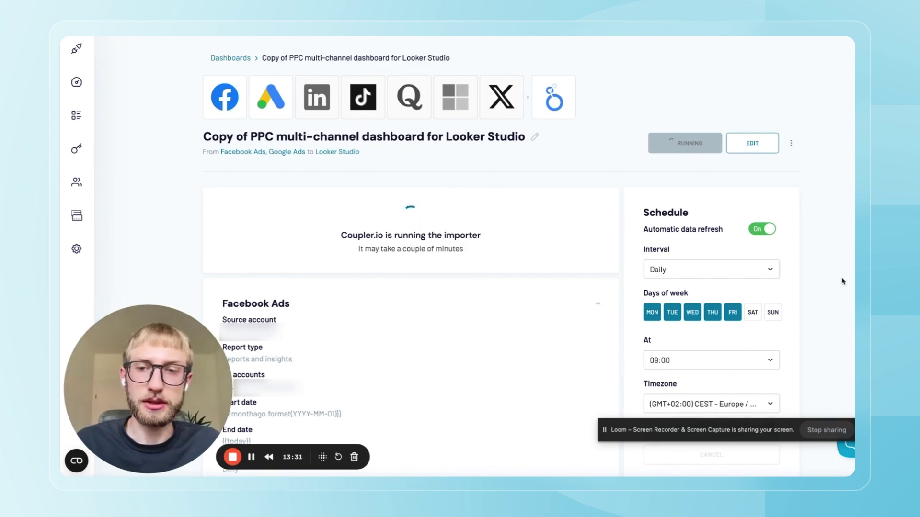
pyautogui.scroll(-5, 414, 309)
pyautogui.scroll(-3, 414, 309)
pyautogui.scroll(10, 414, 310)
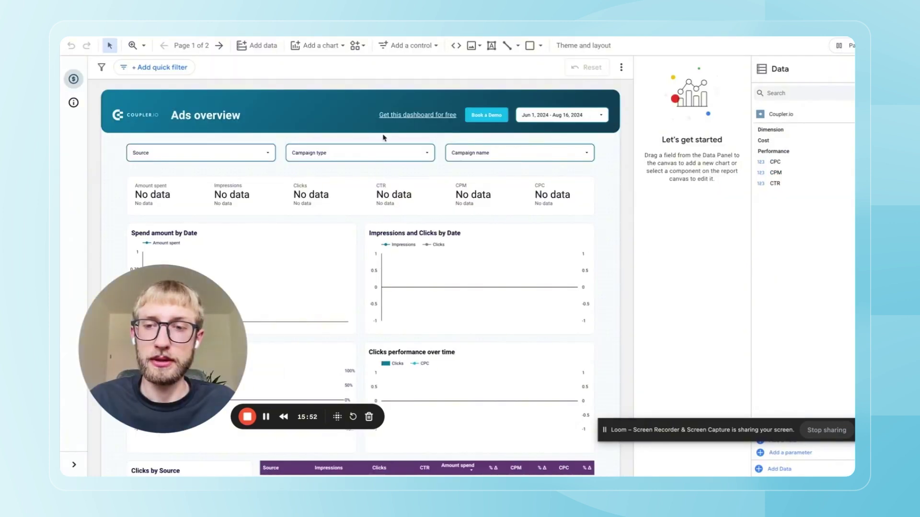
pyautogui.moveTo(195, 398); pyautogui.dragTo(193, 388)
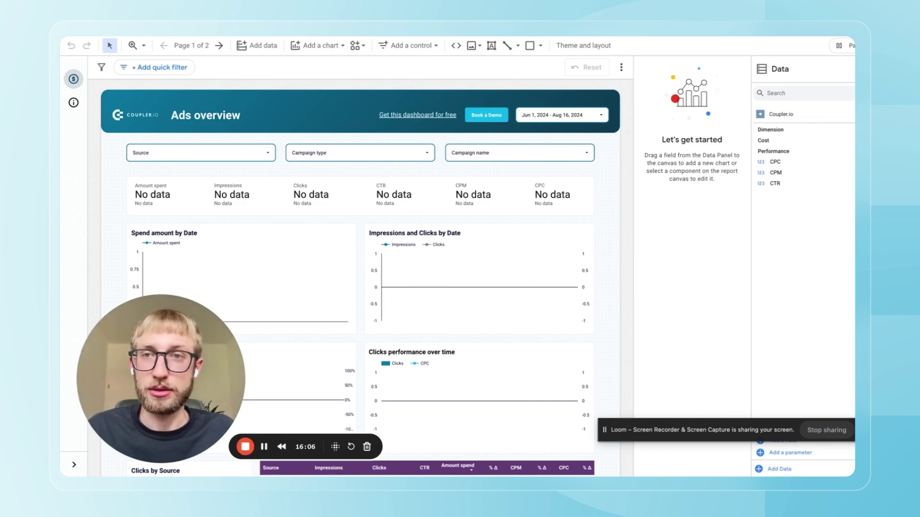
# Set the Facebook Ads report period start date to 2023-07-01.
pyautogui.hotkey('ctrl', 'Tab')
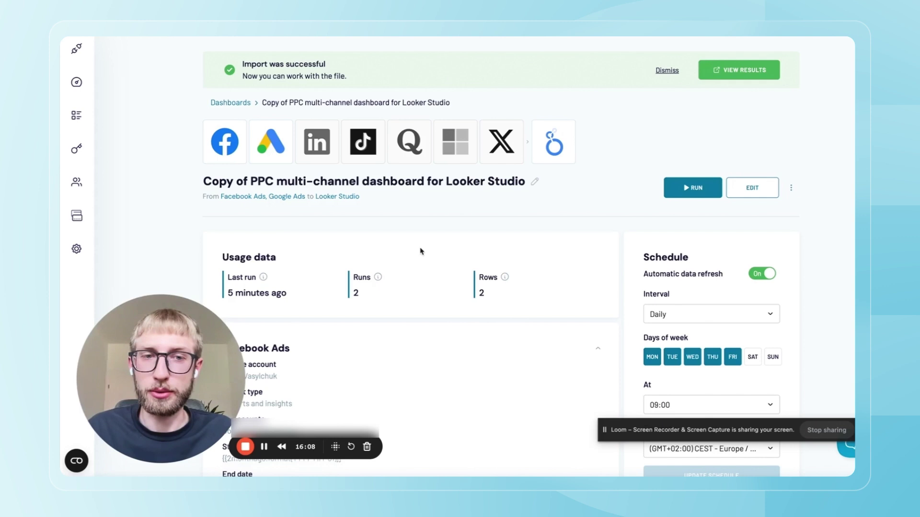
pyautogui.scroll(-1, 420, 237)
pyautogui.click(749, 128)
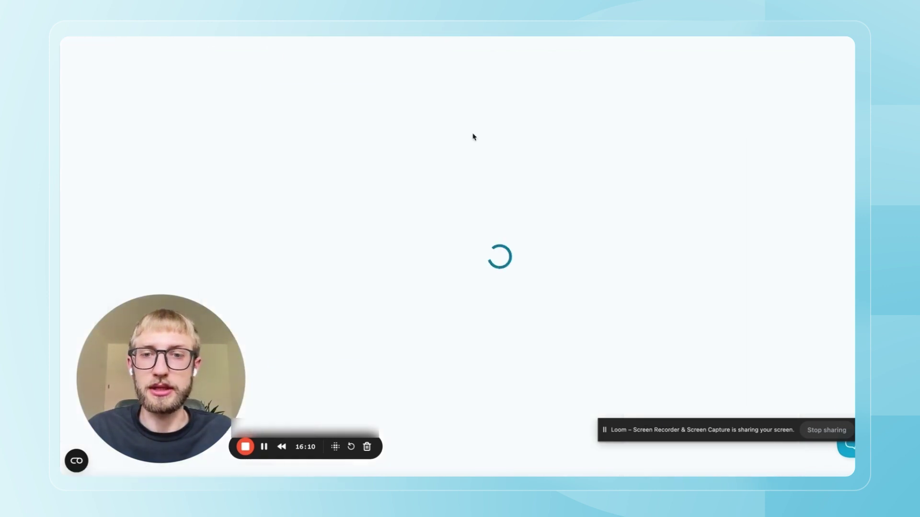
pyautogui.click(649, 144)
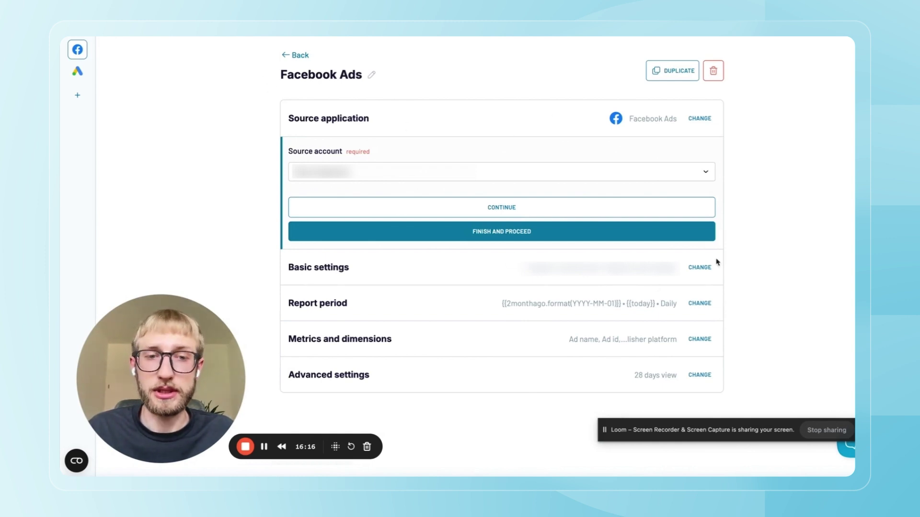
pyautogui.click(699, 304)
pyautogui.scroll(-1, 446, 302)
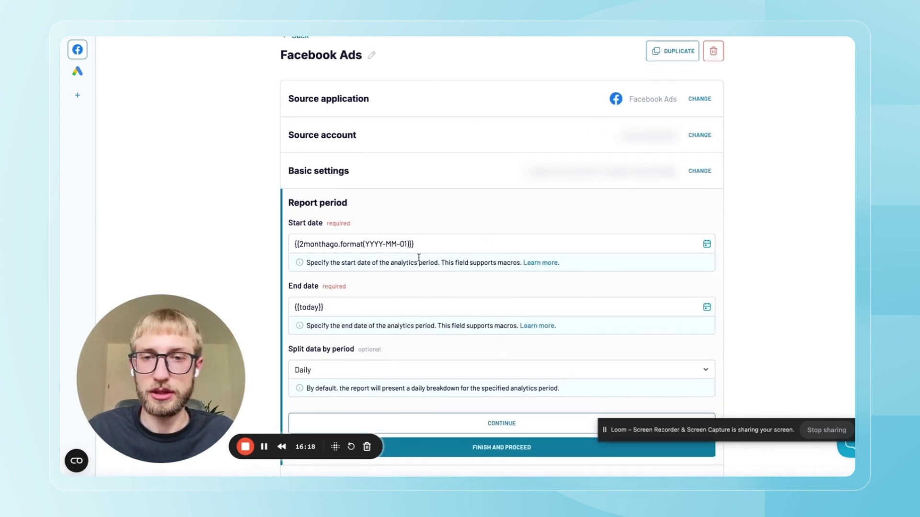
pyautogui.doubleClick(434, 243)
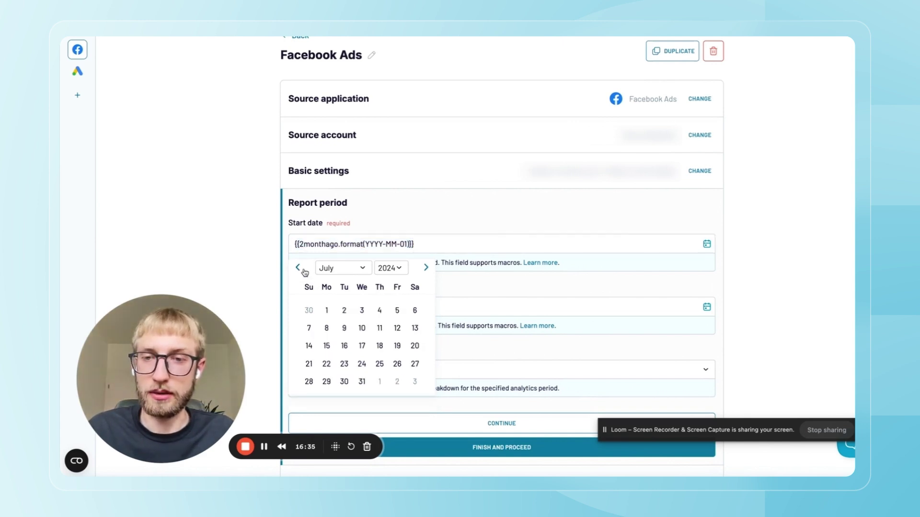
pyautogui.click(390, 269)
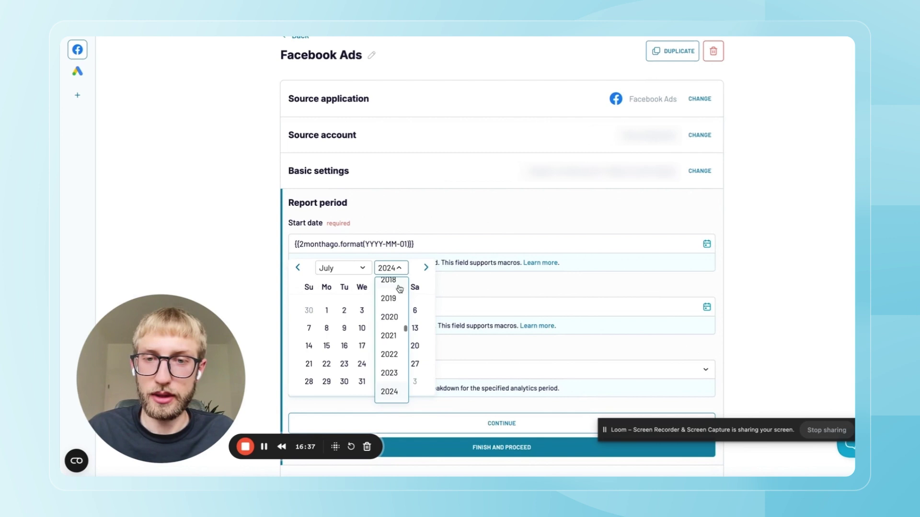
pyautogui.click(389, 373)
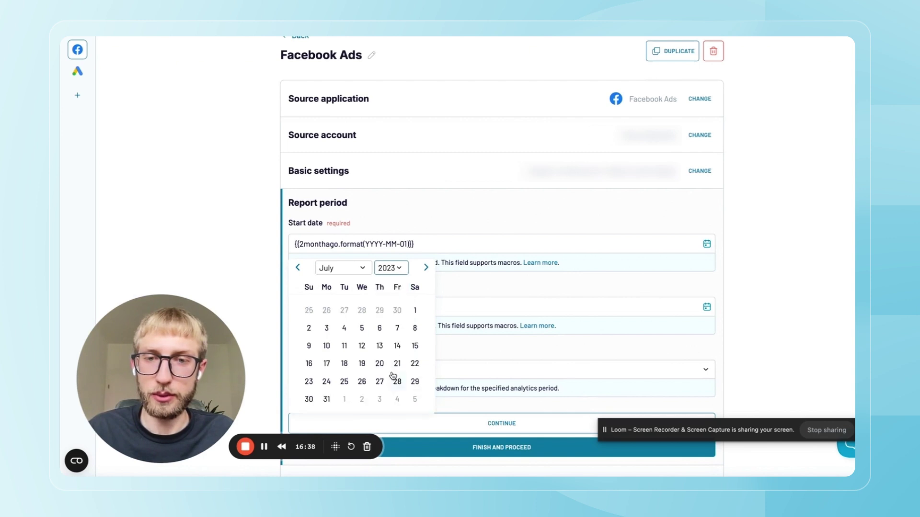
pyautogui.click(414, 313)
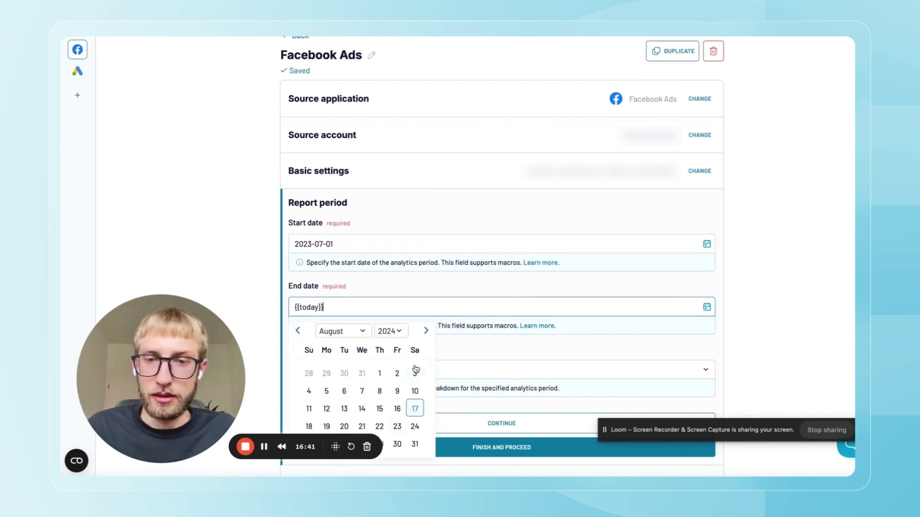
# Set the Facebook Ads end date to 2023-07-31 and finish the source.
pyautogui.click(393, 331)
pyautogui.click(389, 437)
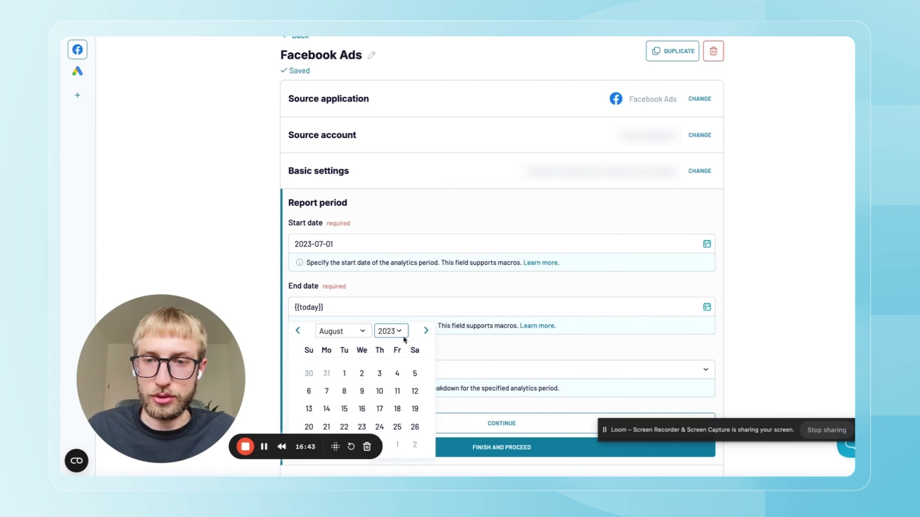
pyautogui.click(343, 331)
pyautogui.scroll(-2, 334, 395)
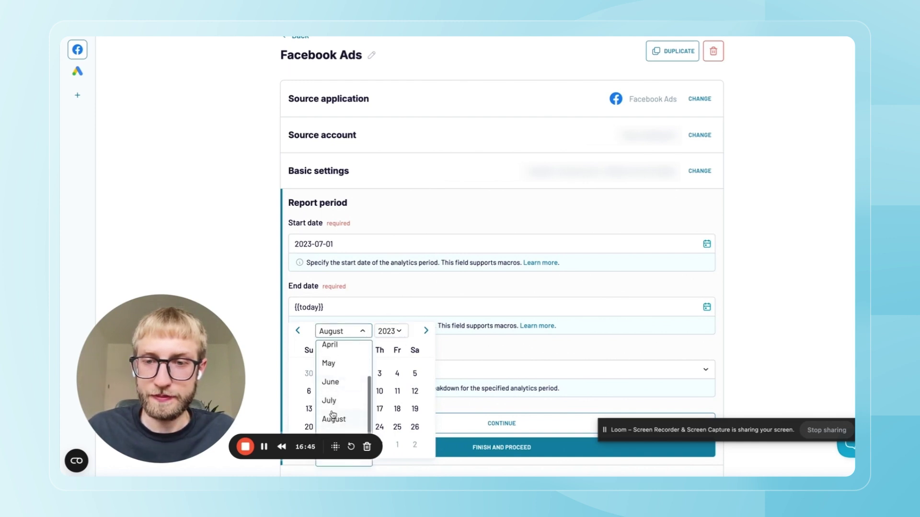
pyautogui.click(335, 410)
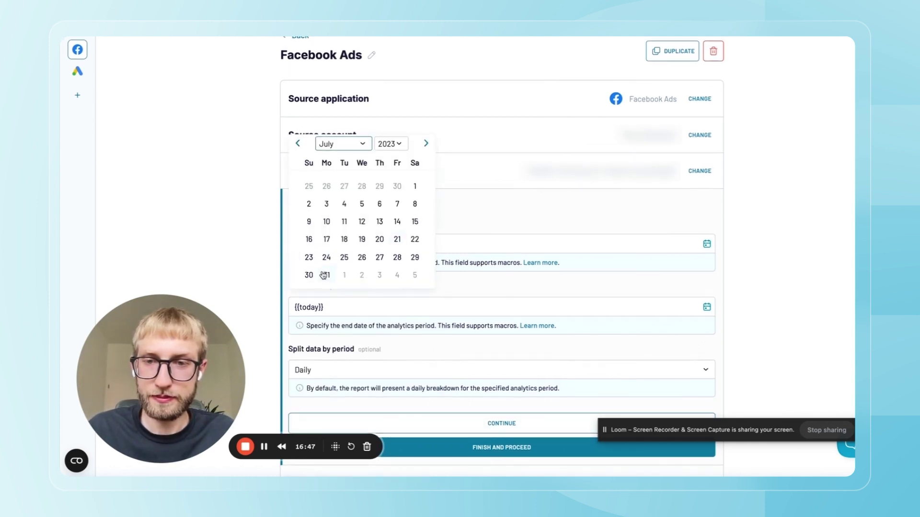
pyautogui.click(325, 275)
pyautogui.scroll(-3, 791, 258)
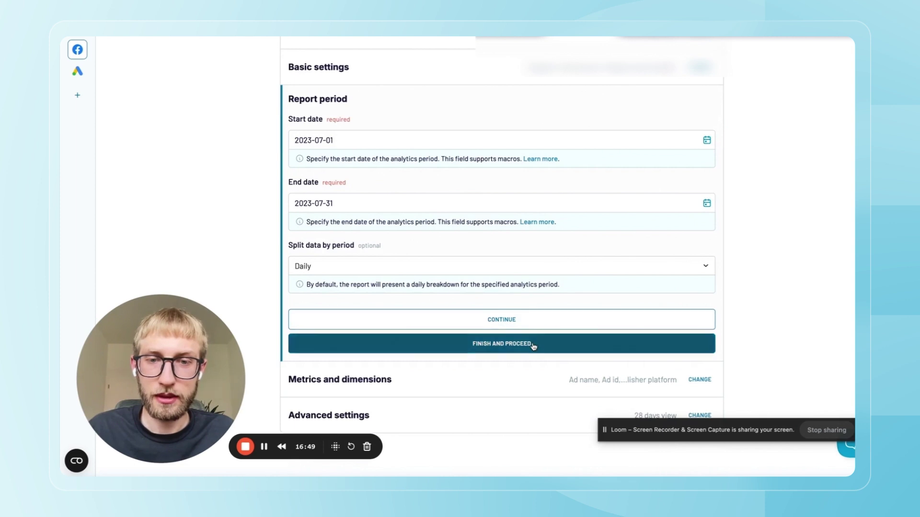
pyautogui.click(532, 344)
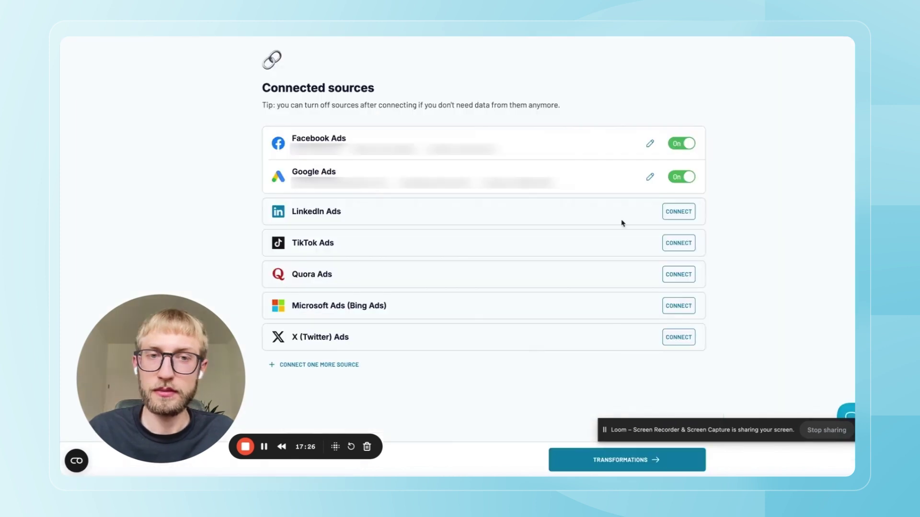
# Set the Google Ads report period to 2023-07-01 through 2023-07-31 and finish.
pyautogui.click(649, 178)
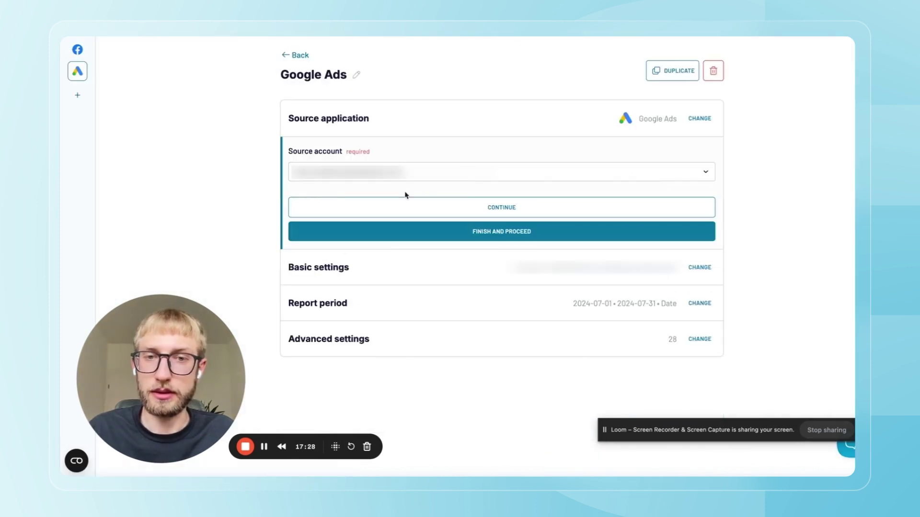
pyautogui.click(700, 304)
pyautogui.doubleClick(370, 264)
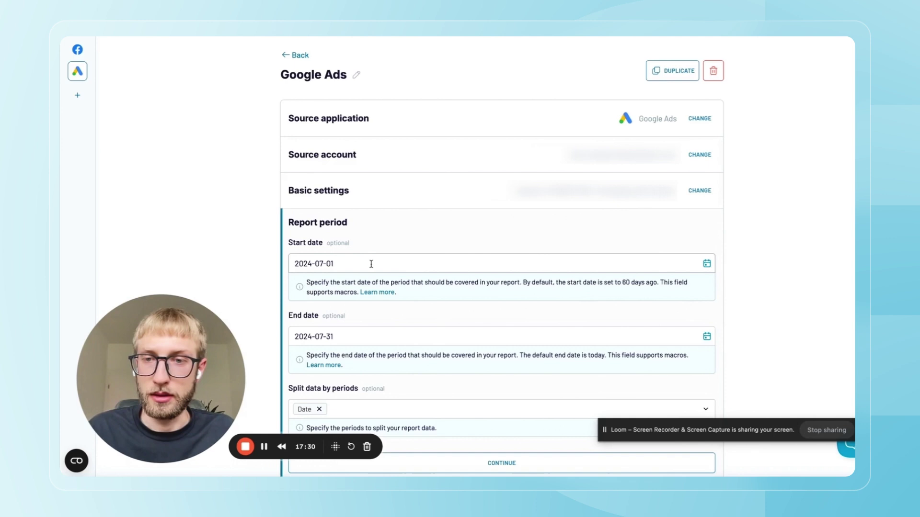
pyautogui.click(390, 287)
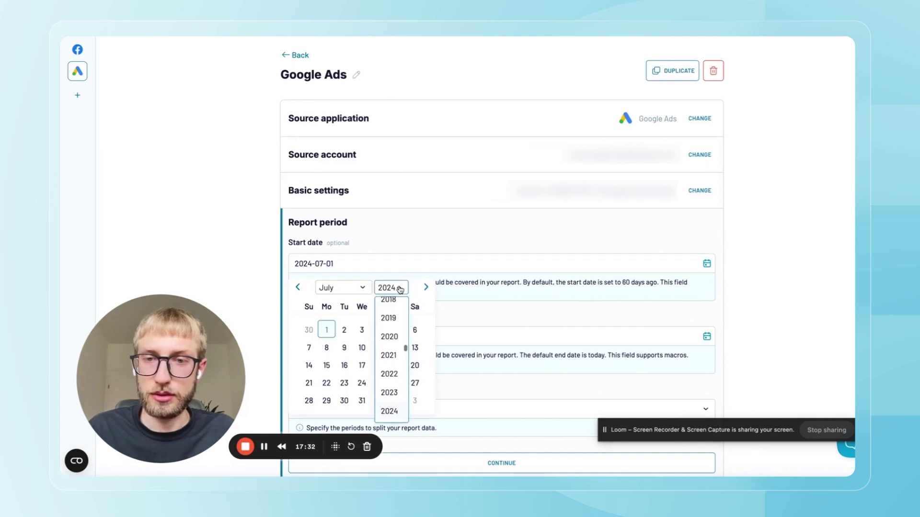
pyautogui.click(388, 392)
pyautogui.click(414, 331)
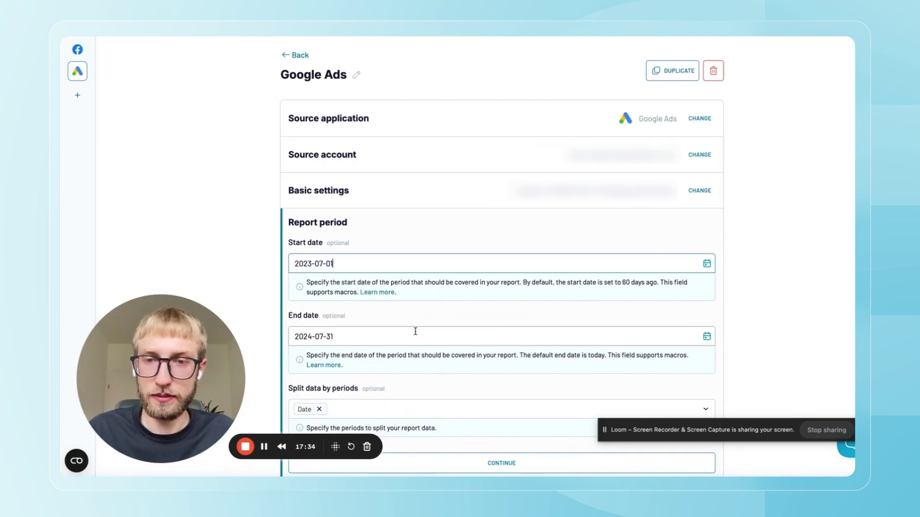
pyautogui.click(388, 336)
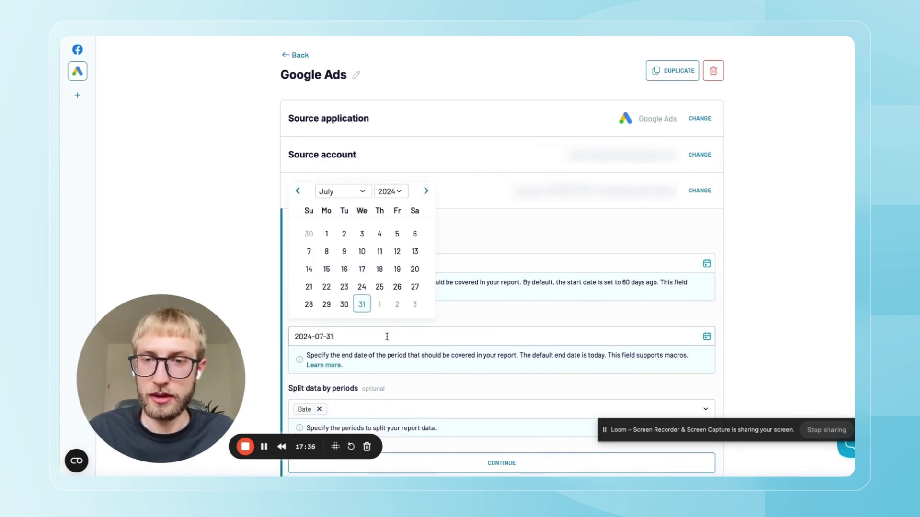
pyautogui.click(390, 191)
pyautogui.click(394, 300)
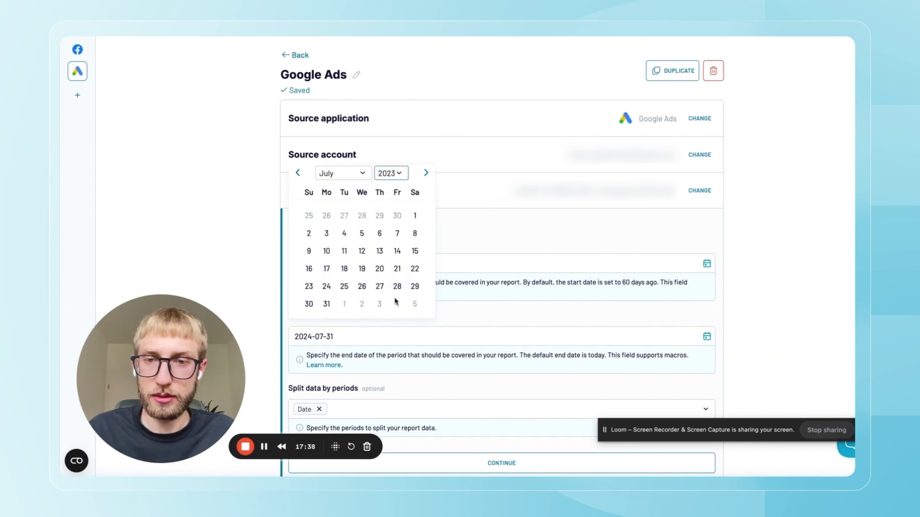
pyautogui.click(326, 304)
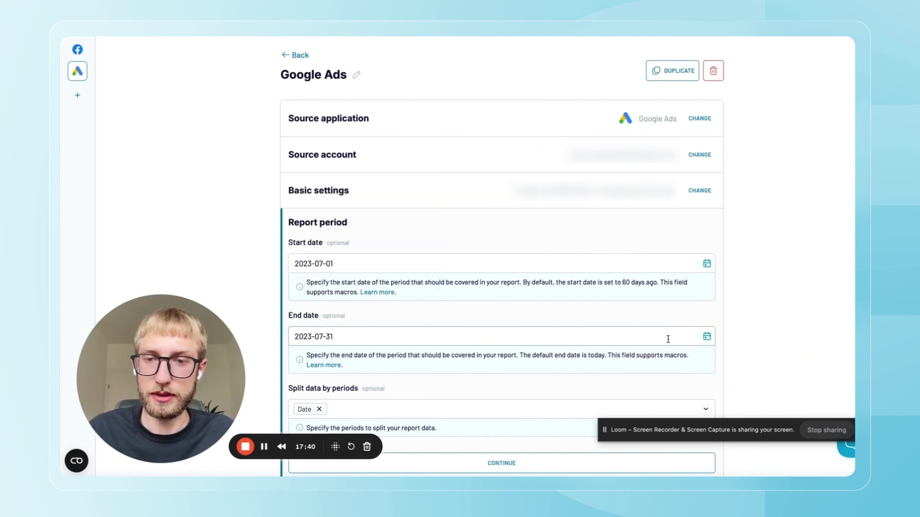
pyautogui.scroll(-3, 733, 314)
pyautogui.click(550, 381)
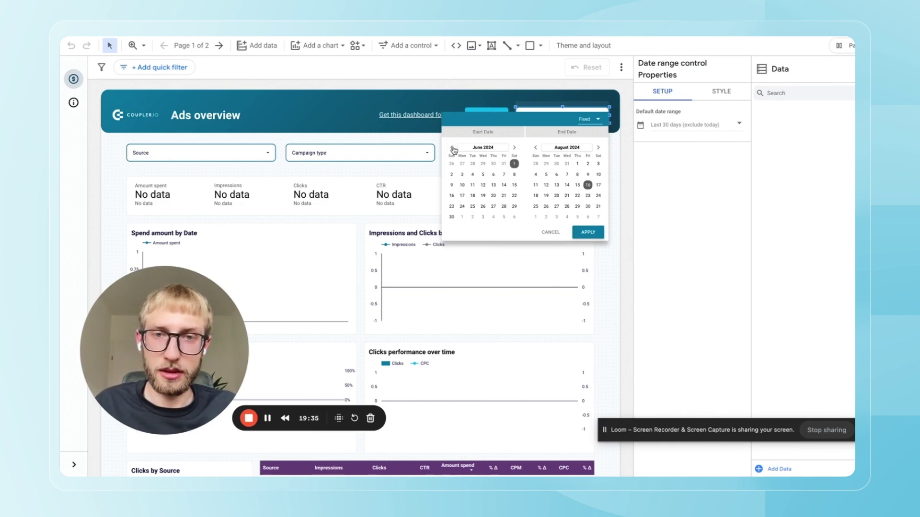
# Apply a July 1 – July 31, 2023 date range to the Ads overview dashboard.
pyautogui.click(483, 147)
pyautogui.click(454, 147)
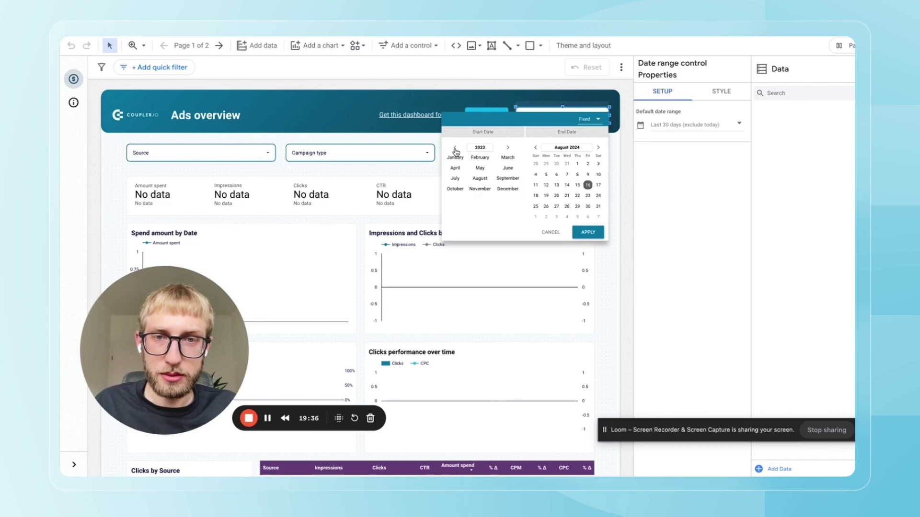
pyautogui.click(454, 179)
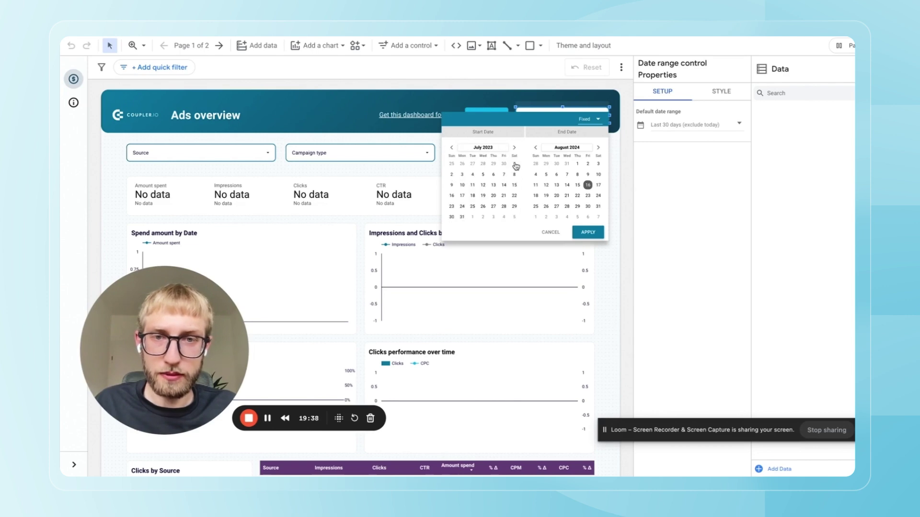
pyautogui.click(514, 163)
pyautogui.click(567, 147)
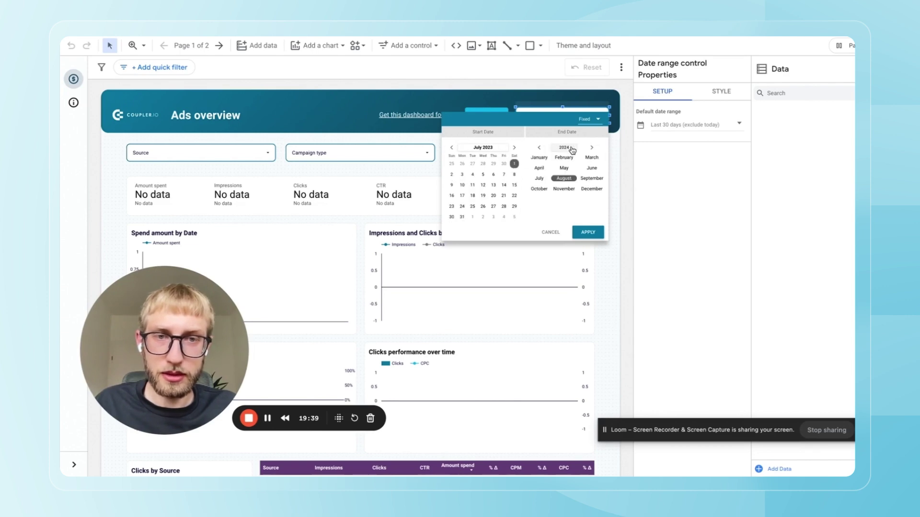
pyautogui.click(539, 147)
pyautogui.click(539, 179)
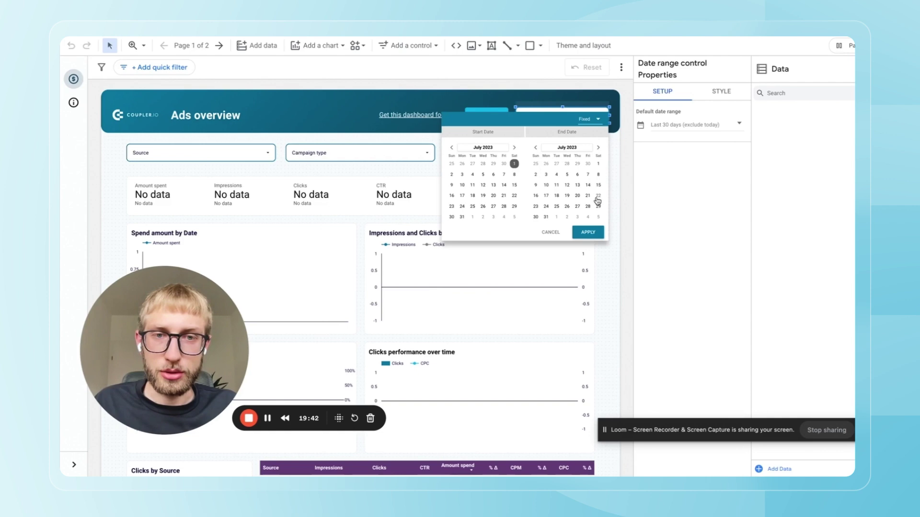
pyautogui.click(547, 217)
pyautogui.click(588, 232)
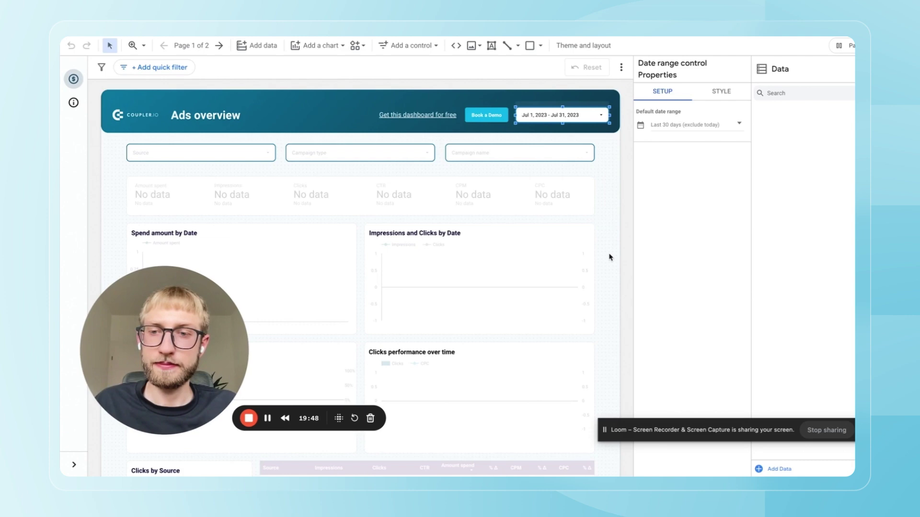
# Select then deselect the scorecard row, and return to the Coupler.io importer.
pyautogui.moveTo(179, 366); pyautogui.dragTo(176, 395)
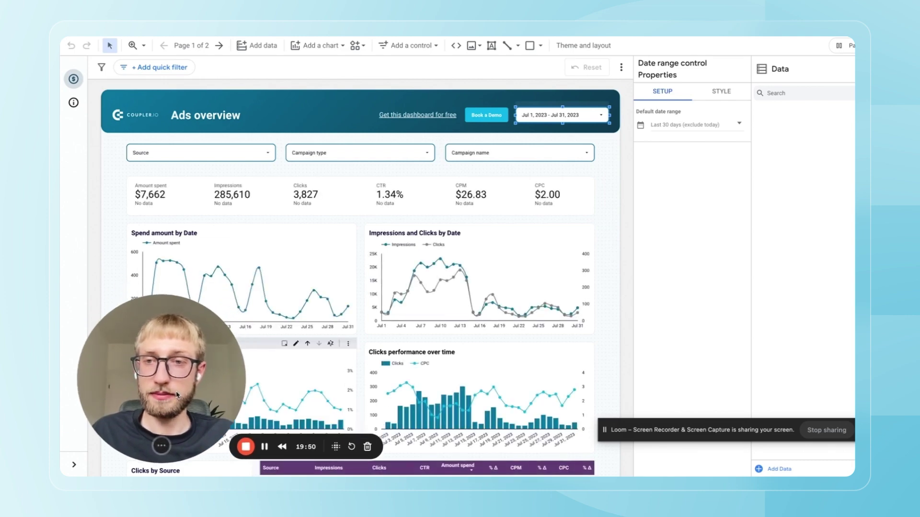
pyautogui.click(465, 209)
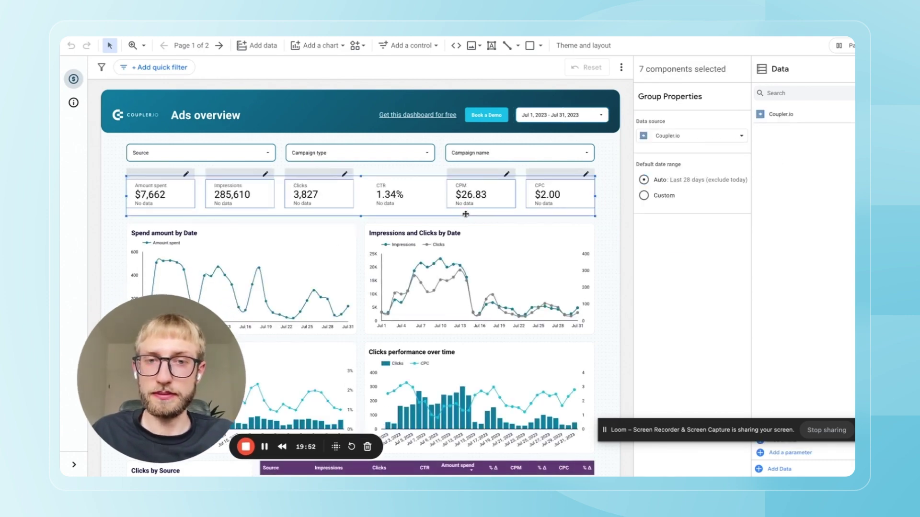
pyautogui.click(618, 231)
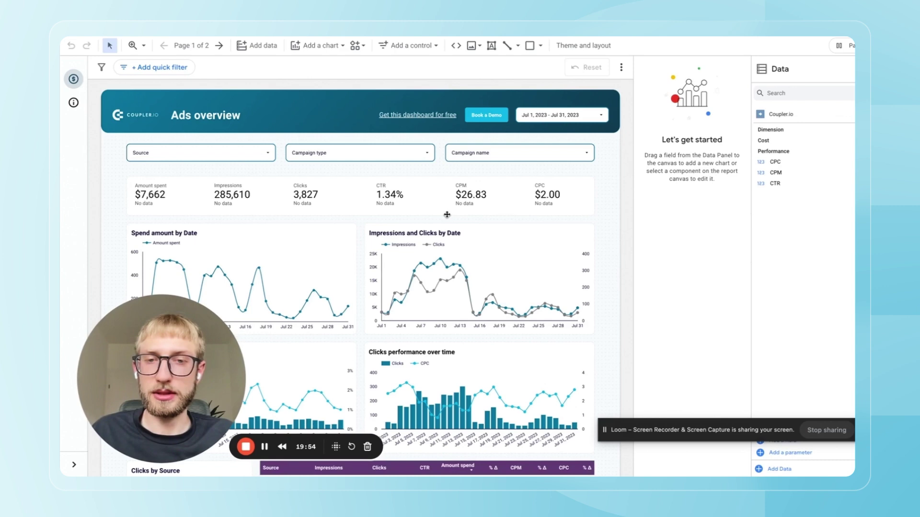
pyautogui.scroll(-1, 446, 215)
pyautogui.scroll(1, 447, 215)
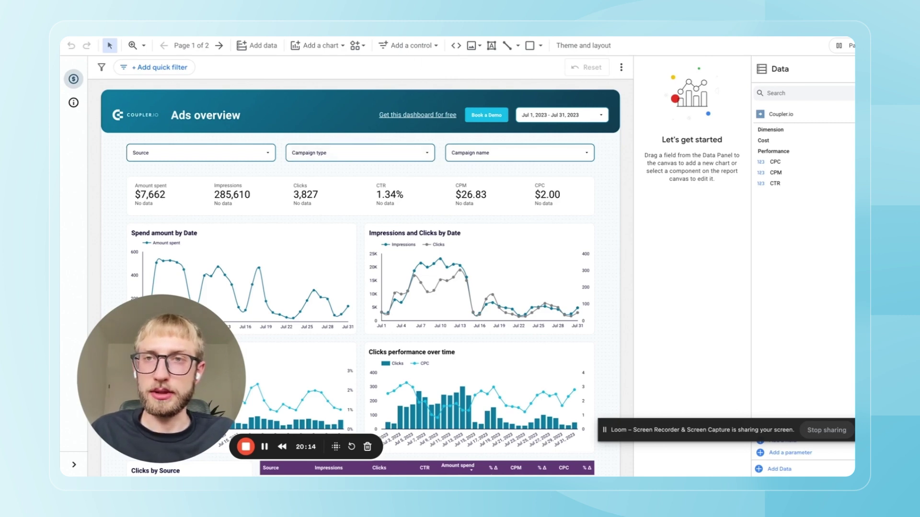
pyautogui.hotkey('ctrl', 'Tab')
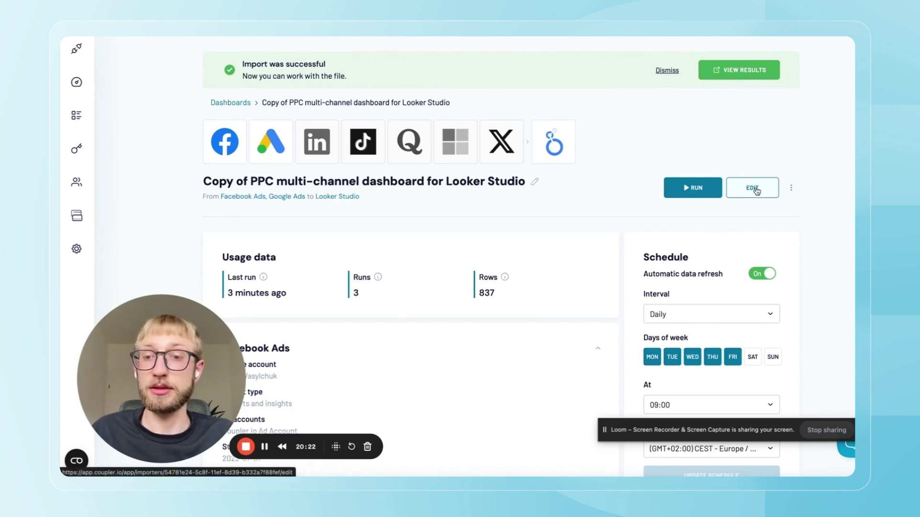
# Edit the importer's Facebook Ads source and bring up its available metrics list.
pyautogui.click(752, 188)
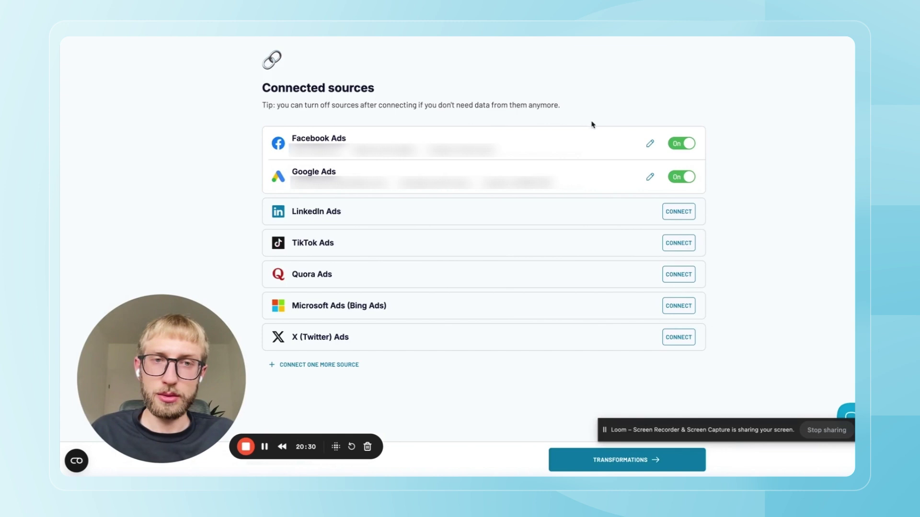
pyautogui.click(650, 147)
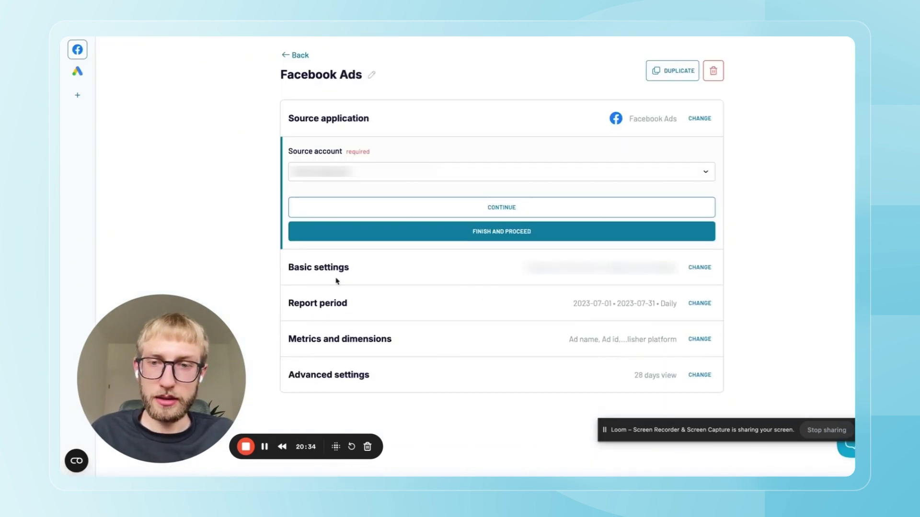
pyautogui.click(700, 338)
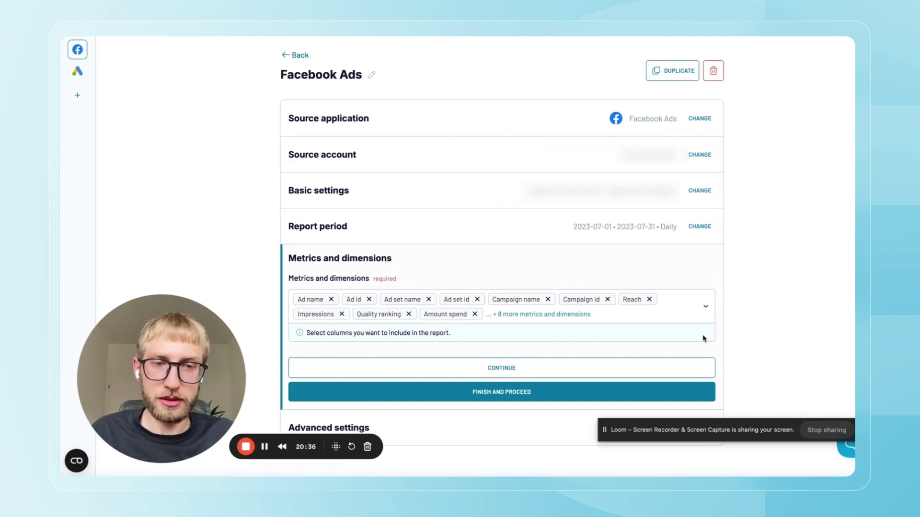
pyautogui.click(614, 314)
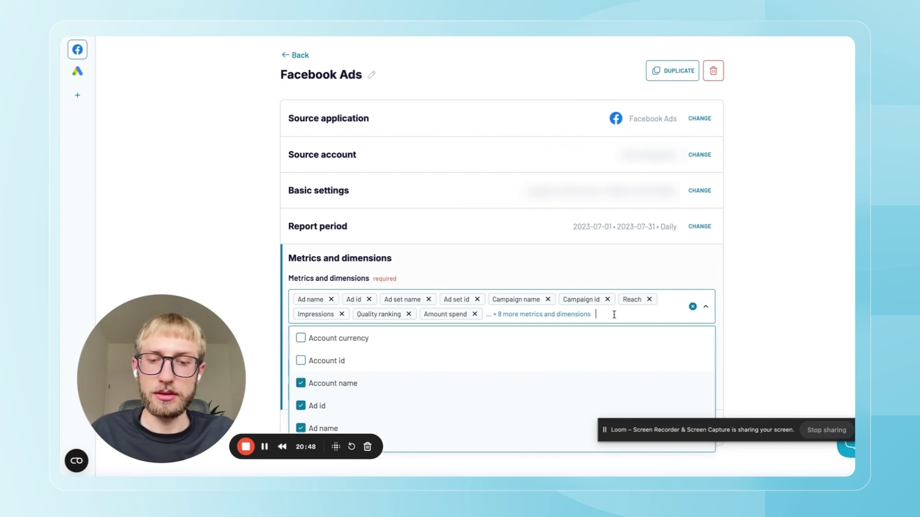
pyautogui.write('con')
# Add Conversions: Completed Registration via a 'regis' search and save the Facebook Ads source.
pyautogui.press('BackSpace')
pyautogui.press('BackSpace')
pyautogui.press('BackSpace')
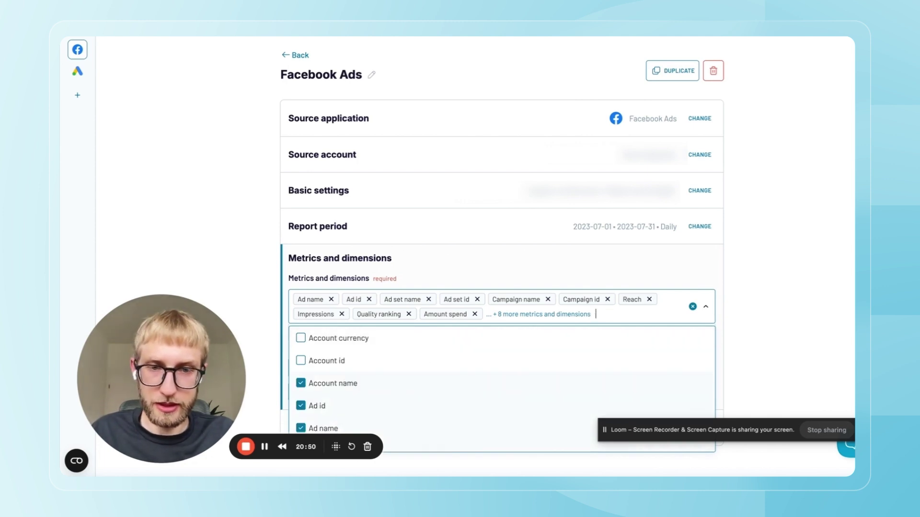
pyautogui.write('regis')
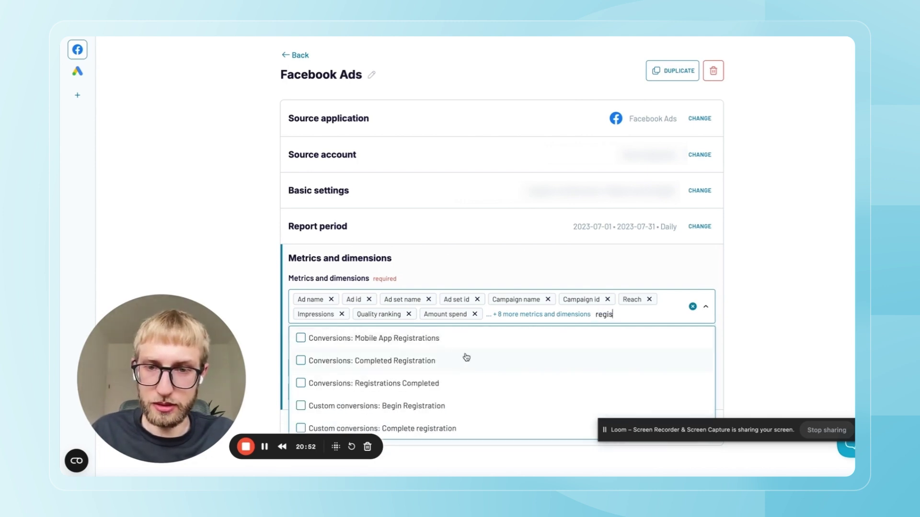
pyautogui.click(397, 364)
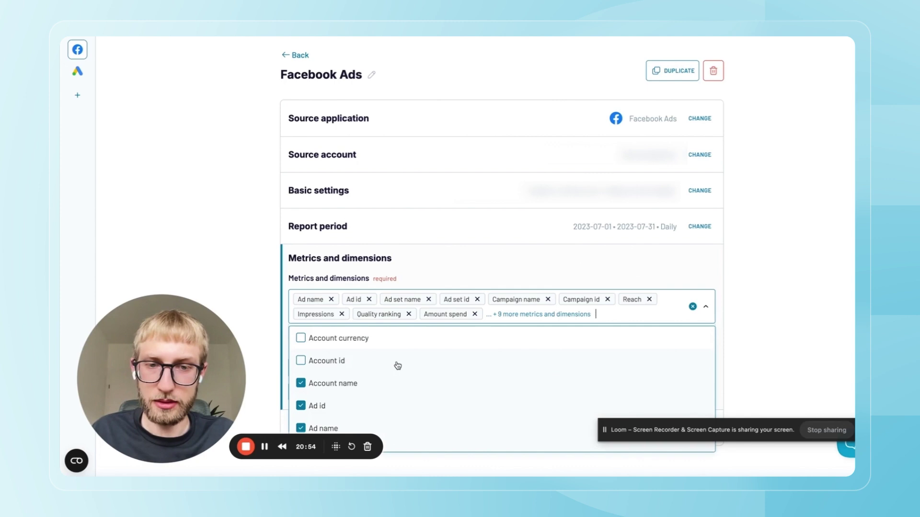
pyautogui.click(807, 295)
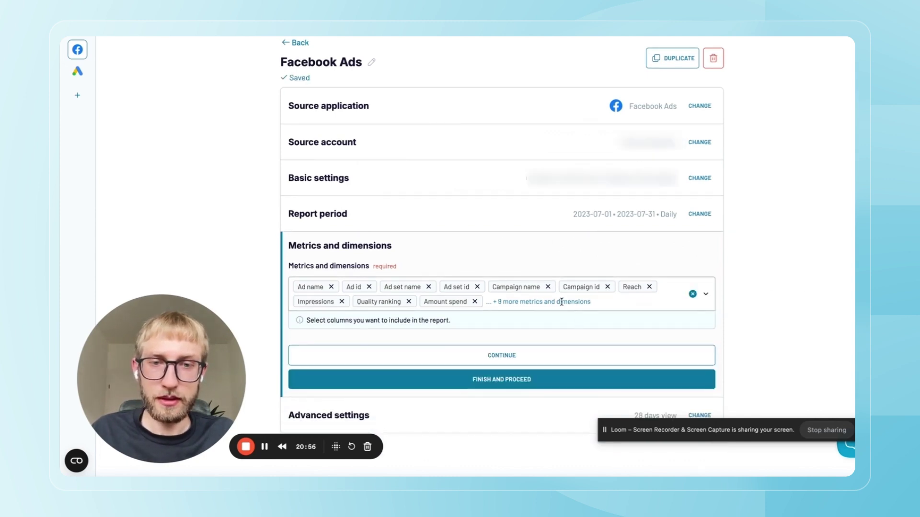
pyautogui.click(561, 301)
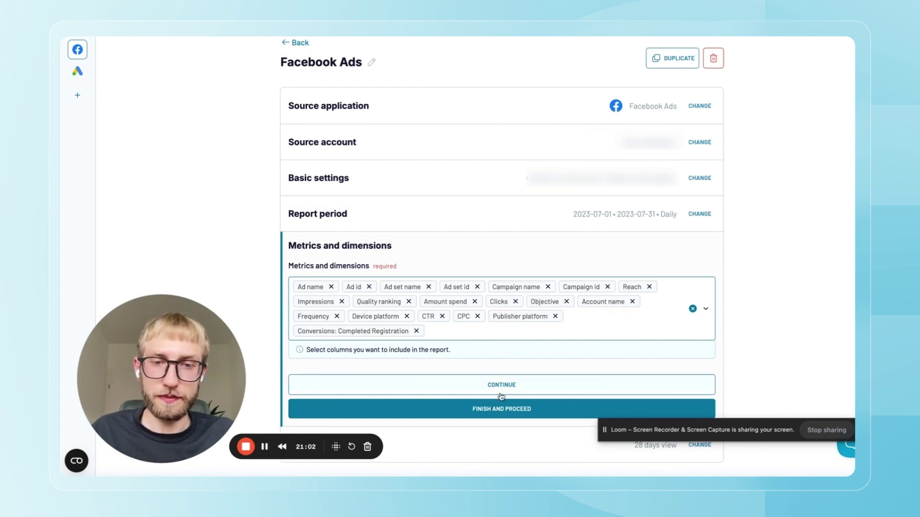
pyautogui.click(502, 408)
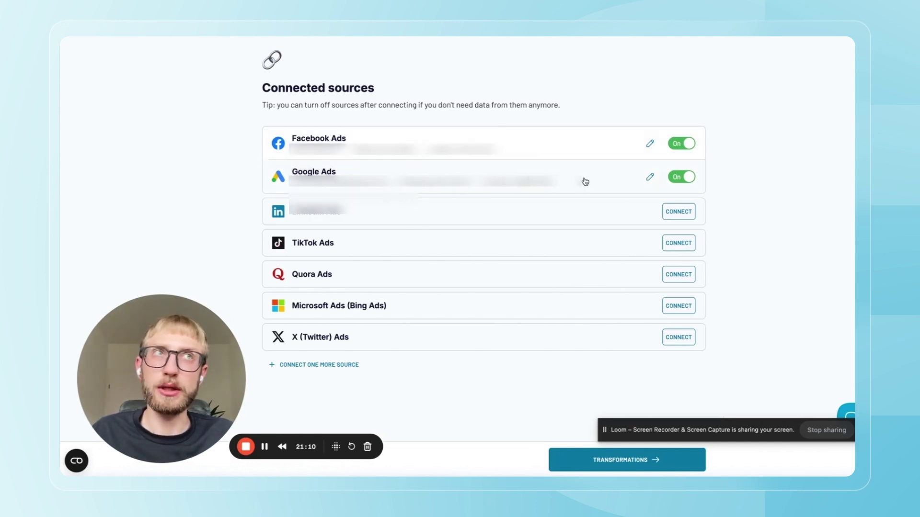
# Duplicate Google Ads and set the copy's report type to Campaign performance with conversion actions name.
pyautogui.click(649, 178)
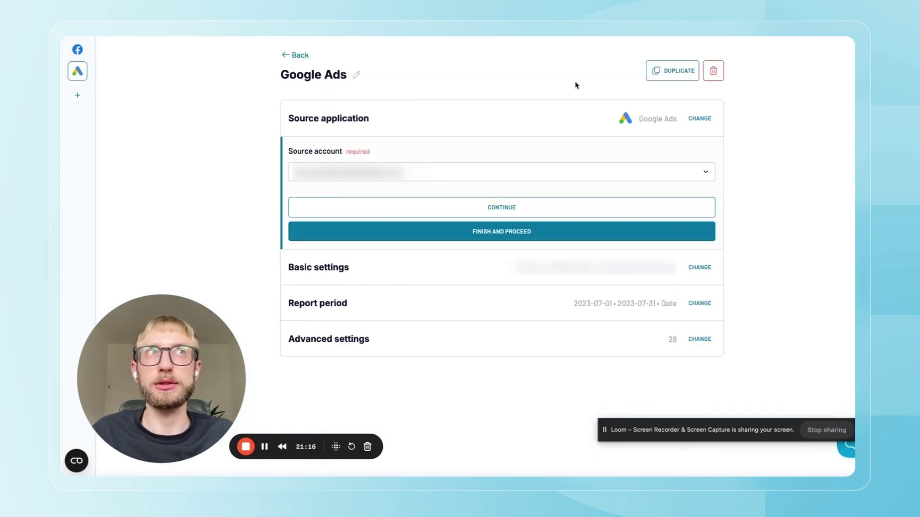
pyautogui.click(673, 73)
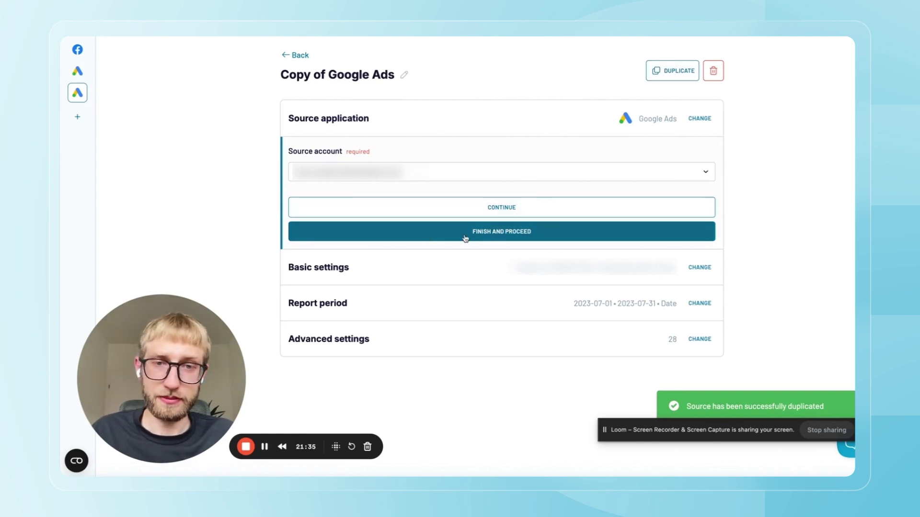
pyautogui.click(701, 269)
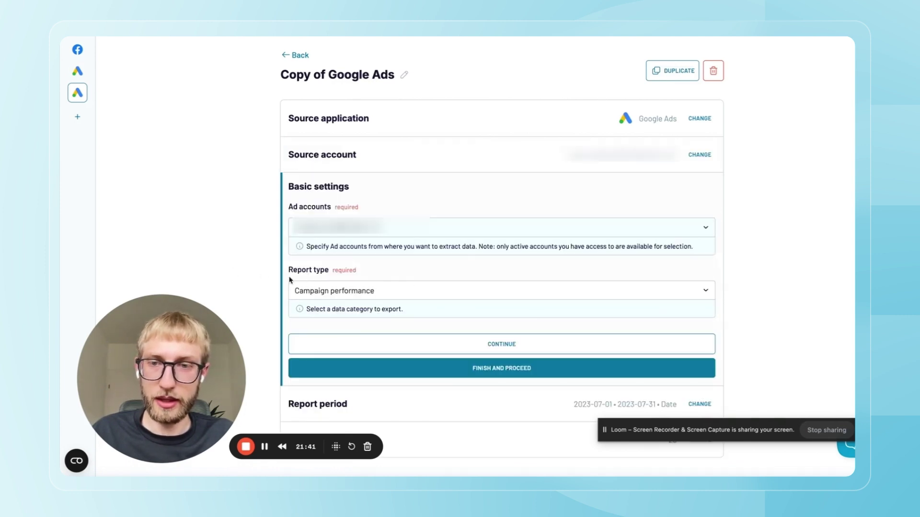
pyautogui.click(427, 289)
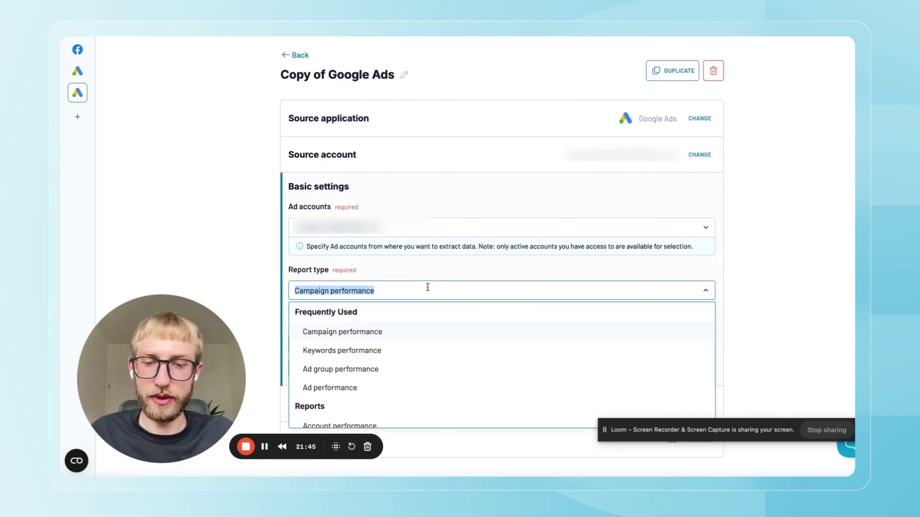
pyautogui.write('conver')
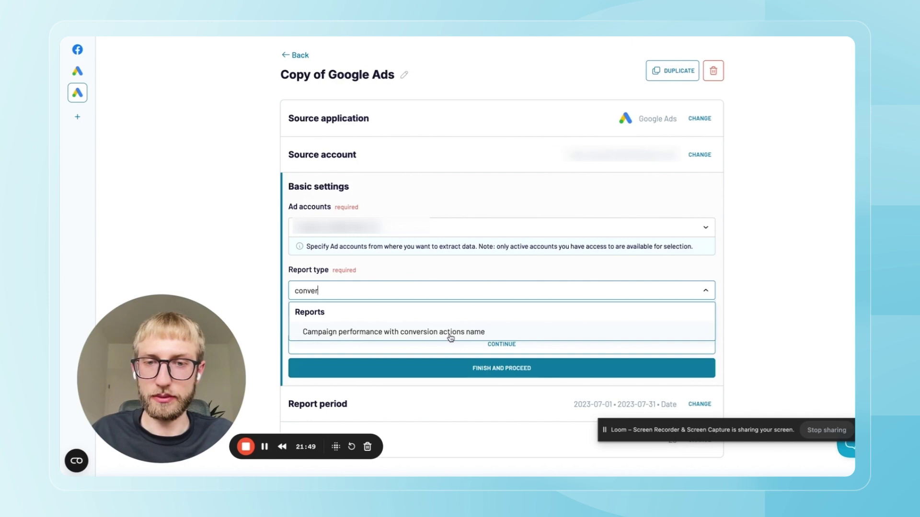
pyautogui.click(477, 332)
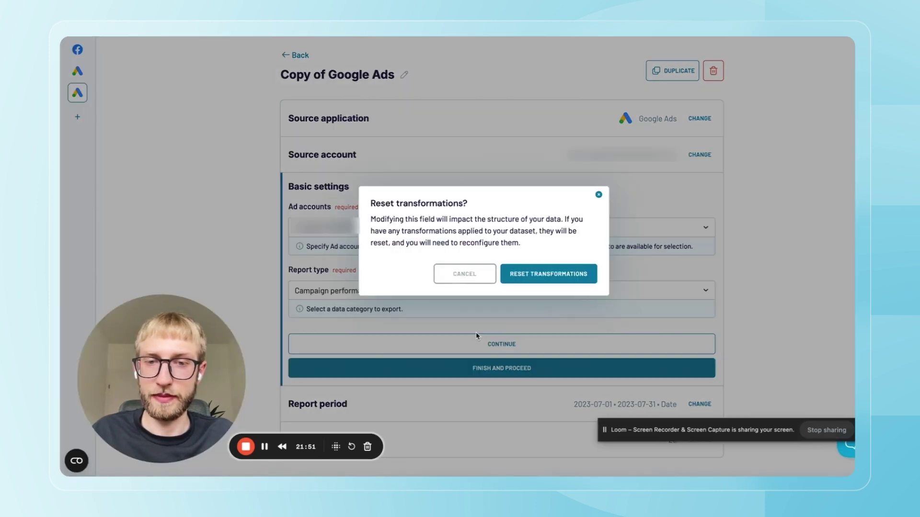
pyautogui.click(549, 275)
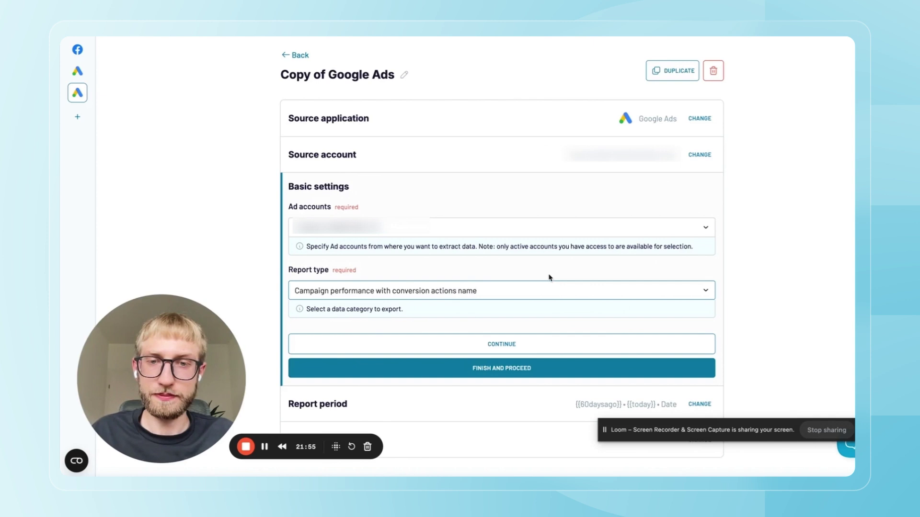
pyautogui.click(502, 367)
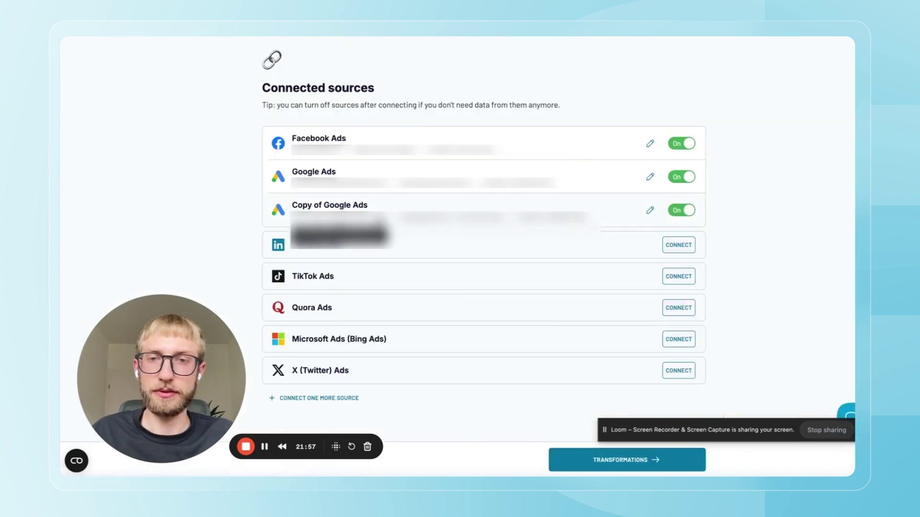
# Rename the Copy of Google Ads source to Google Ads Conversions.
pyautogui.click(648, 209)
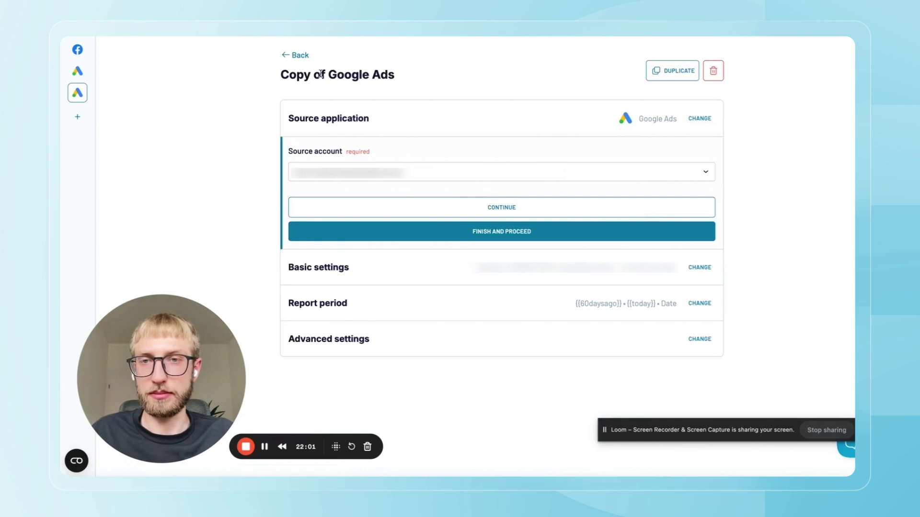
pyautogui.hotkey('shift', 'Home')
pyautogui.press('BackSpace')
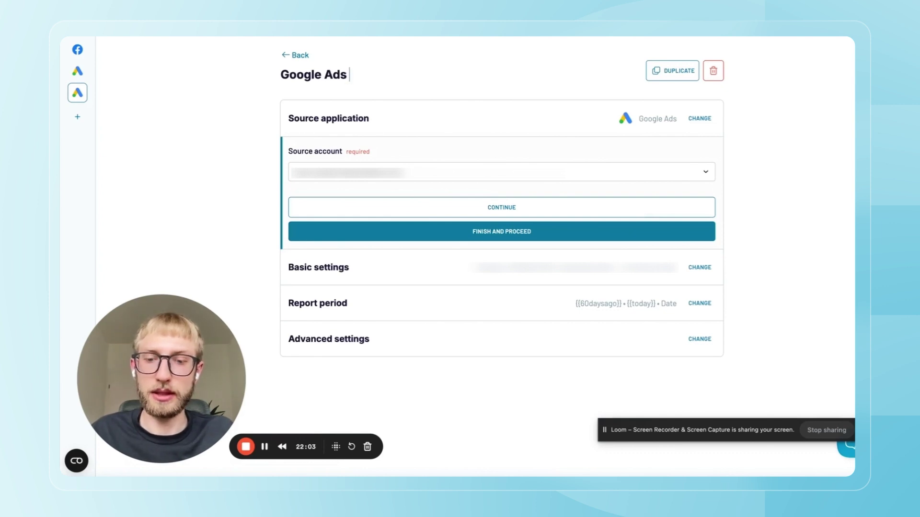
pyautogui.write('Conversions')
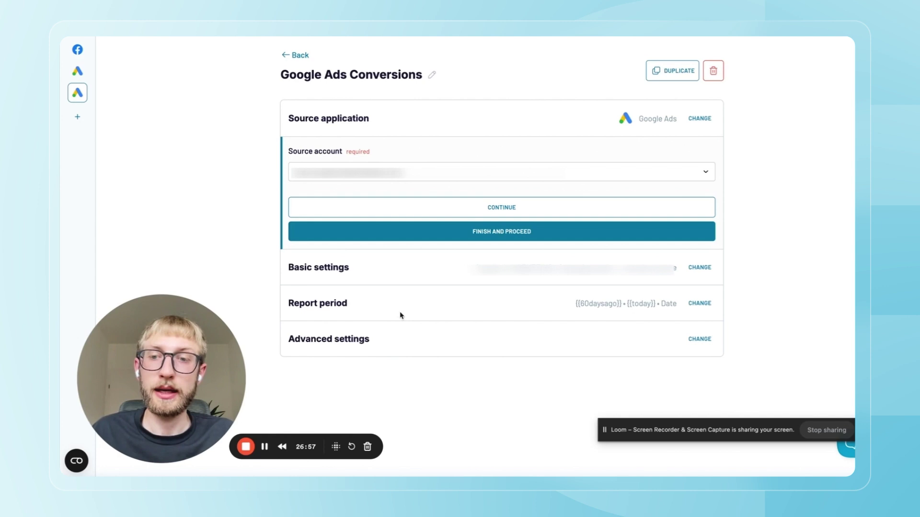
# Set the report period start date to 2023-07-01.
pyautogui.click(700, 304)
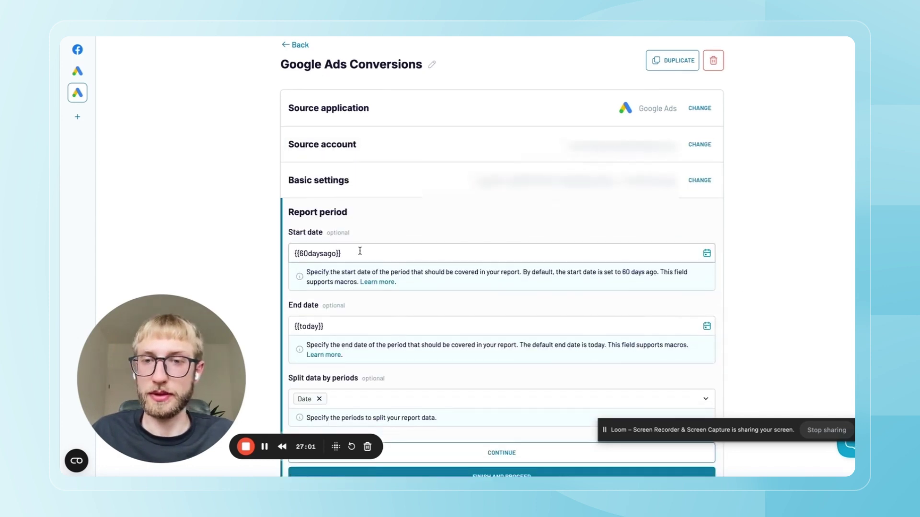
pyautogui.click(359, 252)
pyautogui.click(392, 278)
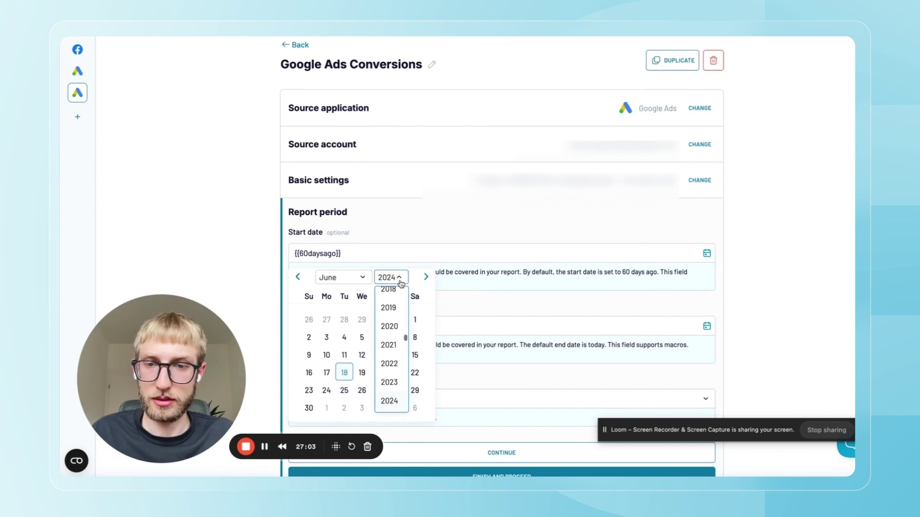
pyautogui.click(390, 381)
pyautogui.click(341, 277)
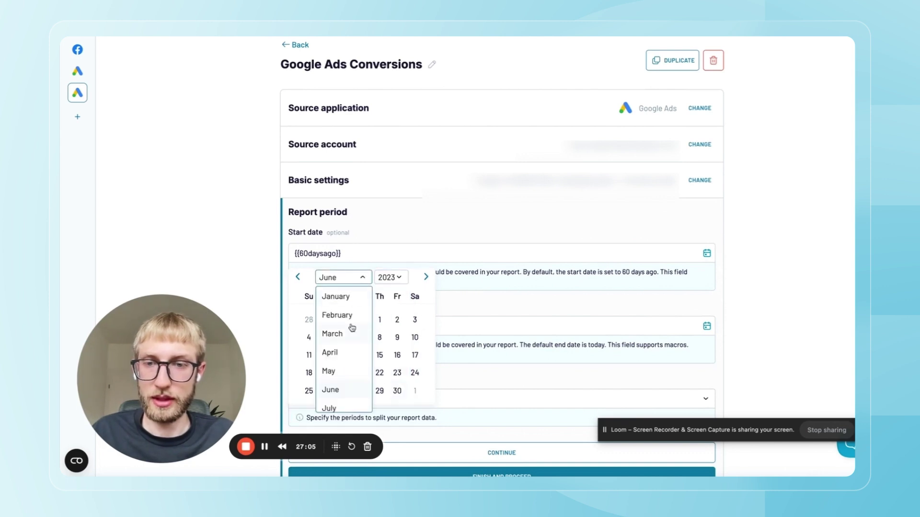
pyautogui.click(329, 408)
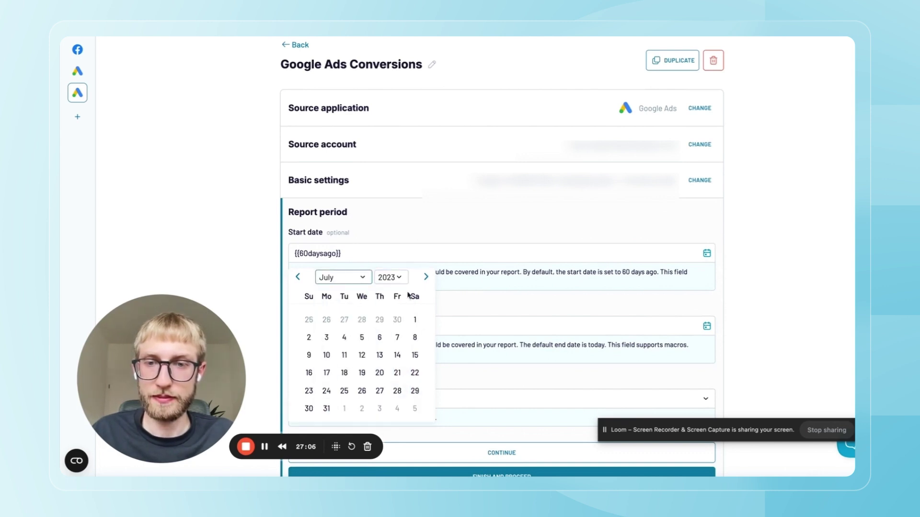
pyautogui.click(413, 337)
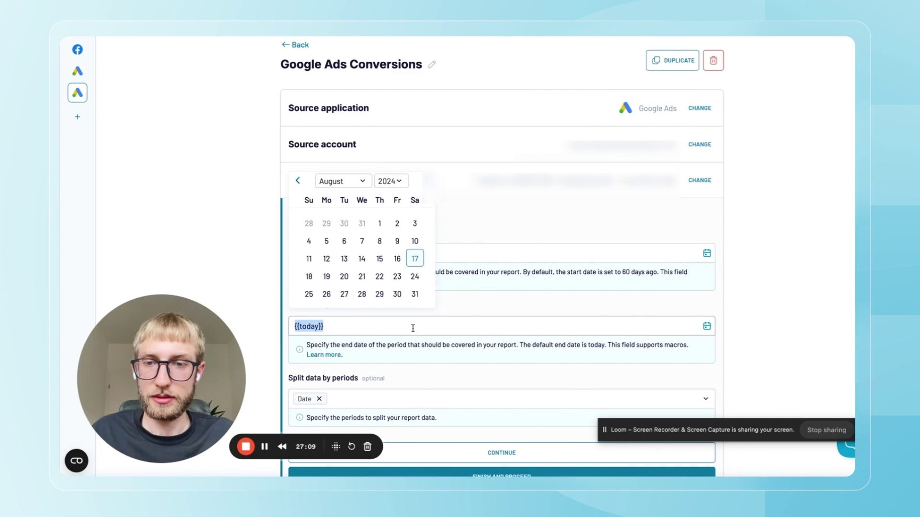
# Set the report period end date to 2023-07-31 and save the source.
pyautogui.click(342, 182)
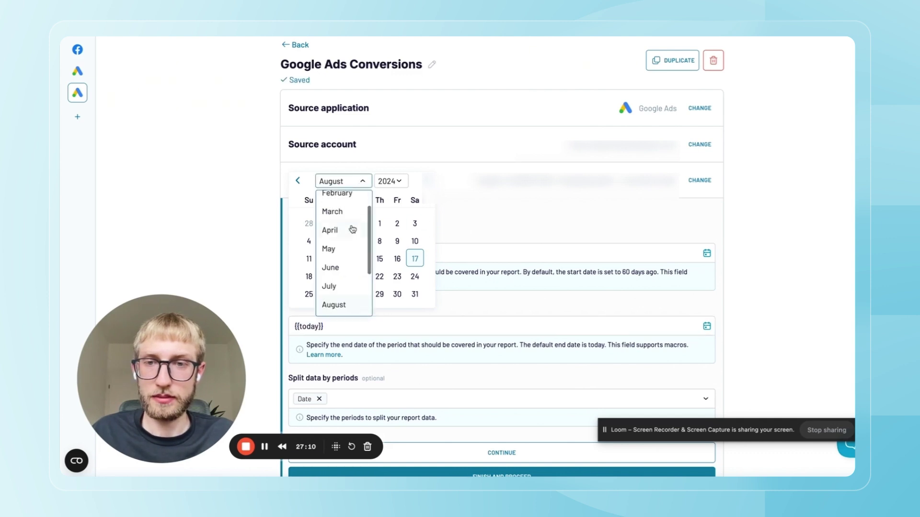
pyautogui.click(330, 286)
pyautogui.click(390, 182)
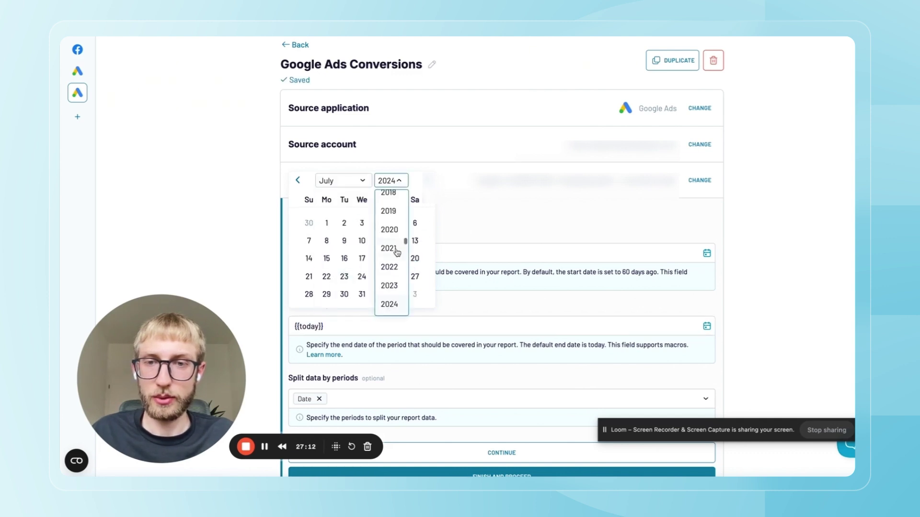
pyautogui.click(394, 286)
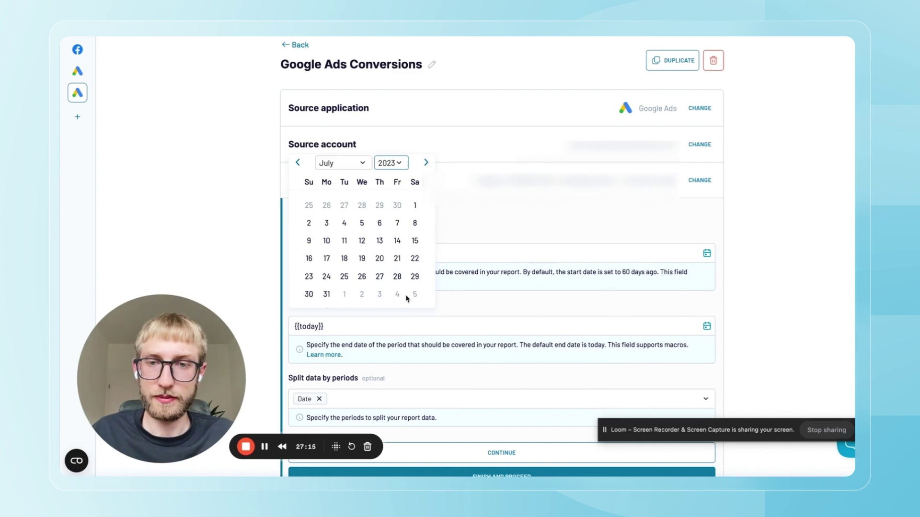
pyautogui.click(326, 294)
pyautogui.scroll(-3, 729, 299)
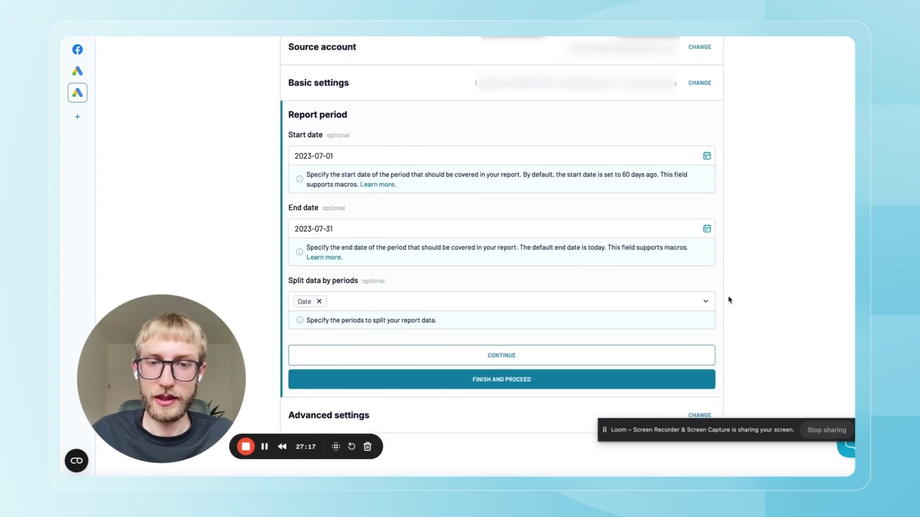
pyautogui.click(530, 386)
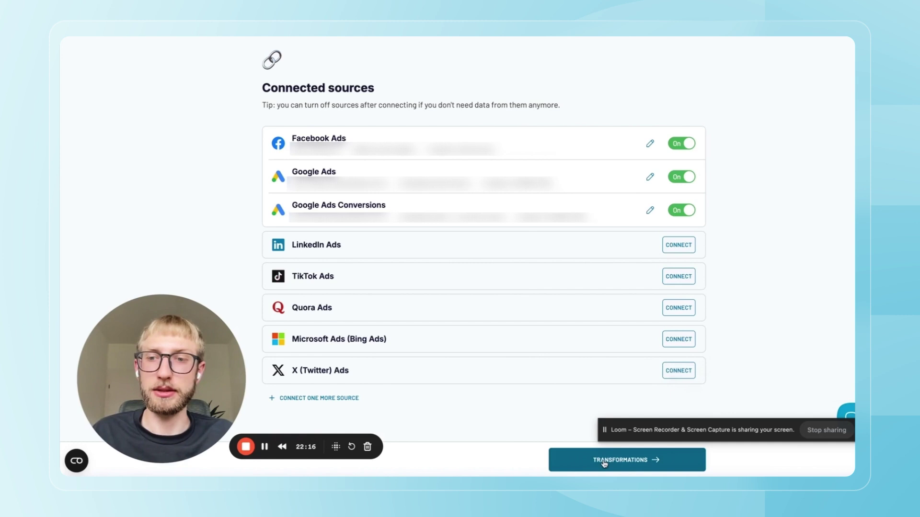
# Move on to the Transformations view and let the data extract.
pyautogui.click(604, 463)
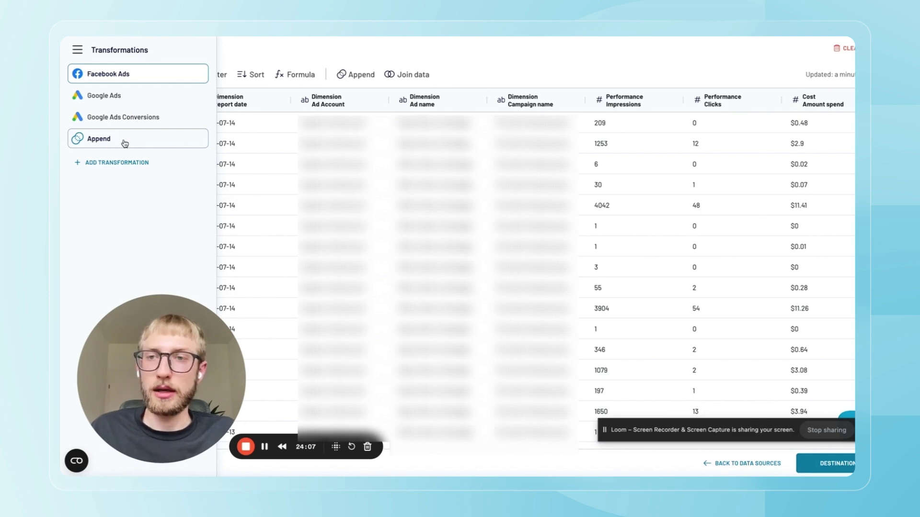
# Add Google Ads Conversions to the Append step with Facebook Ads and Google Ads.
pyautogui.click(127, 143)
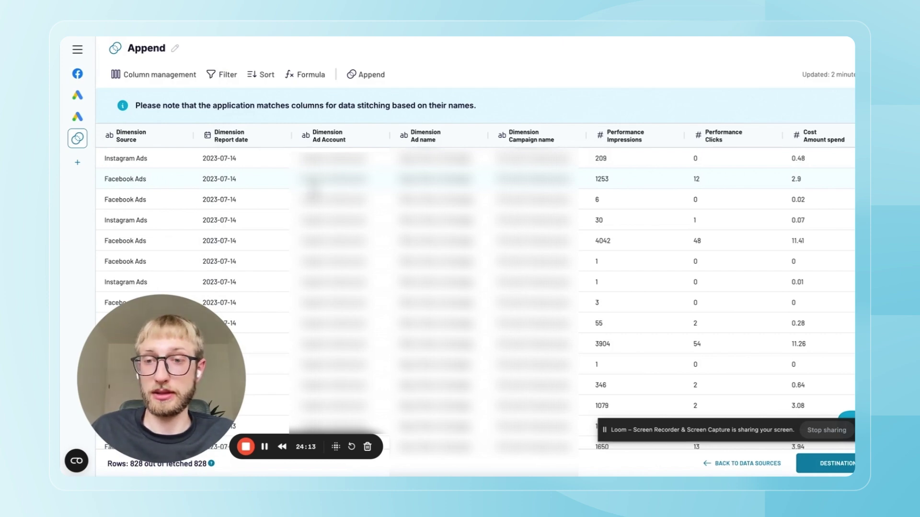
pyautogui.click(372, 75)
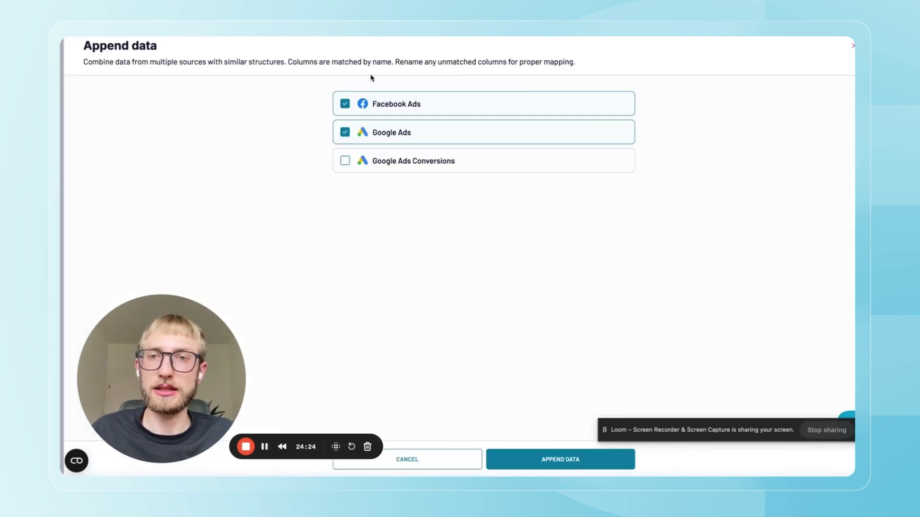
pyautogui.click(345, 161)
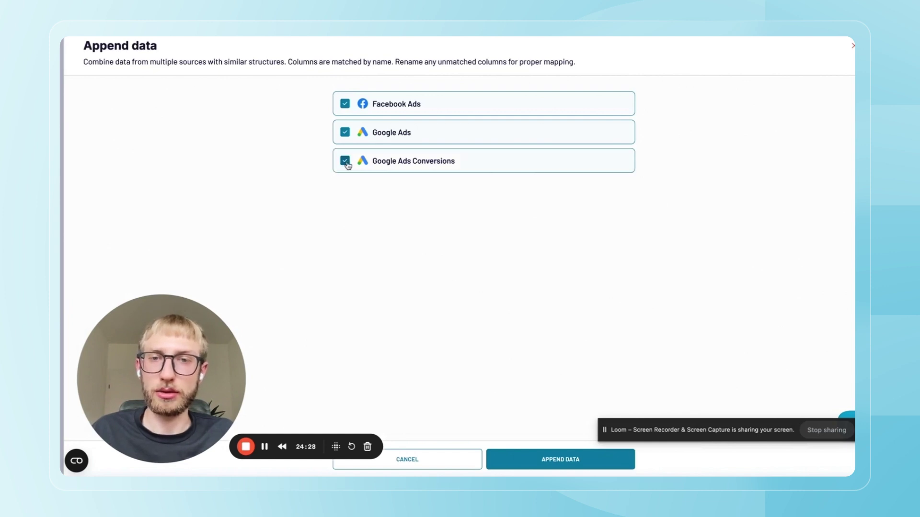
pyautogui.click(561, 459)
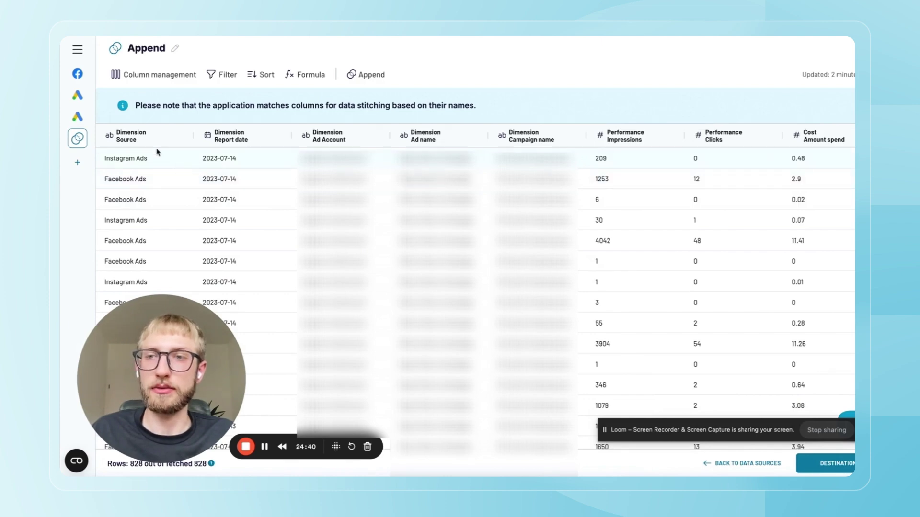
pyautogui.moveTo(108, 73)
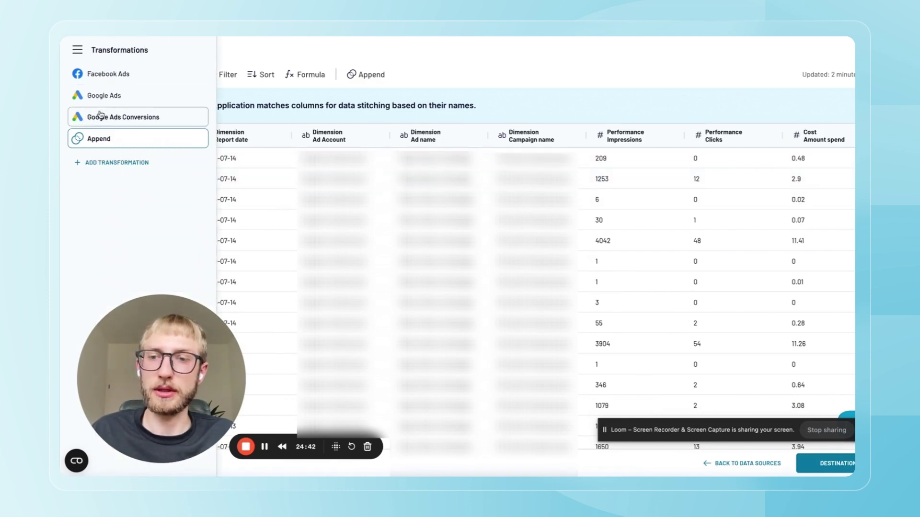
# Hide all Facebook Ads Conversions columns except Completed Registration - Total.
pyautogui.click(147, 75)
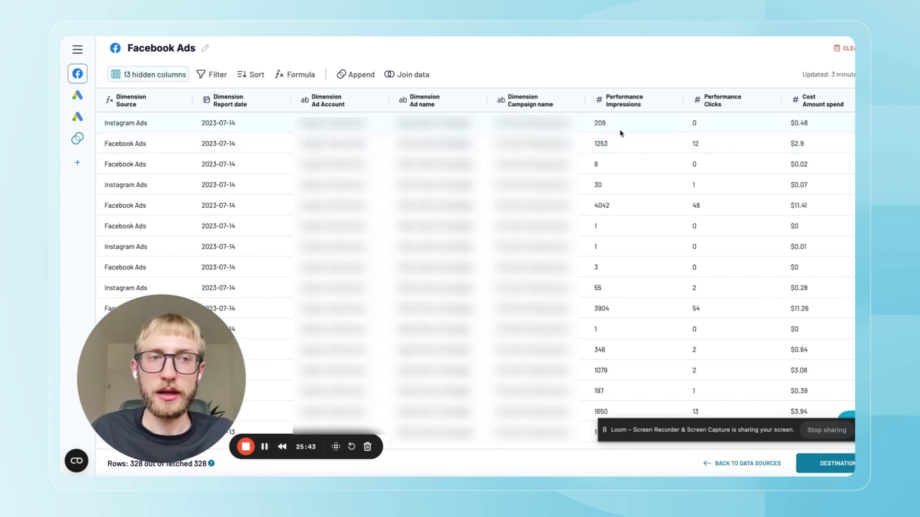
pyautogui.hscroll(10, 600, 140)
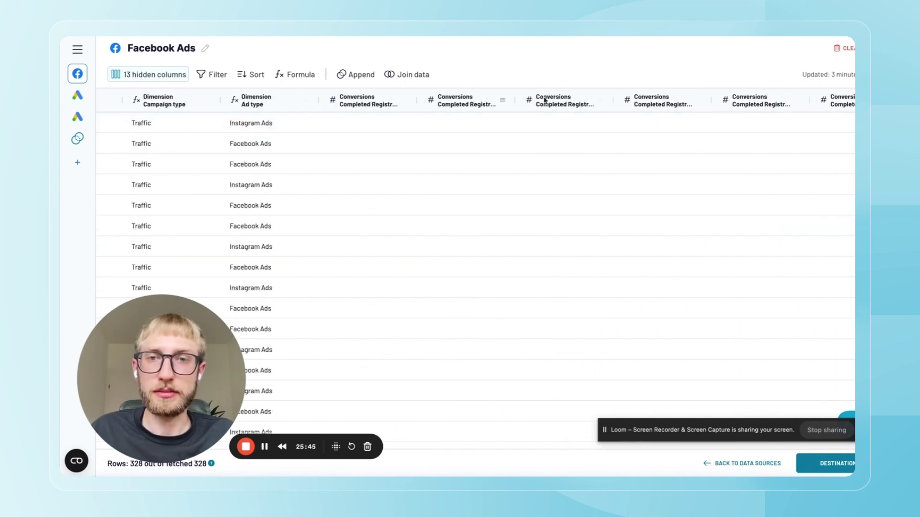
pyautogui.click(138, 79)
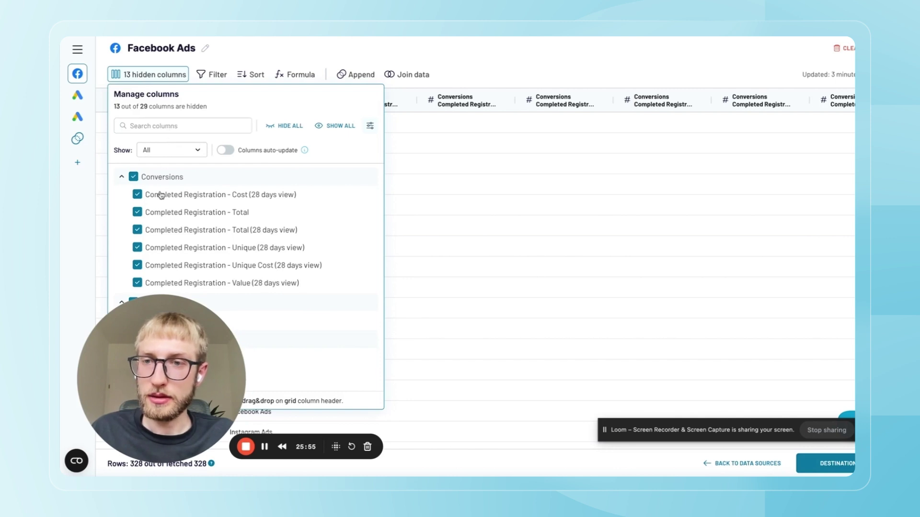
pyautogui.scroll(-1, 165, 197)
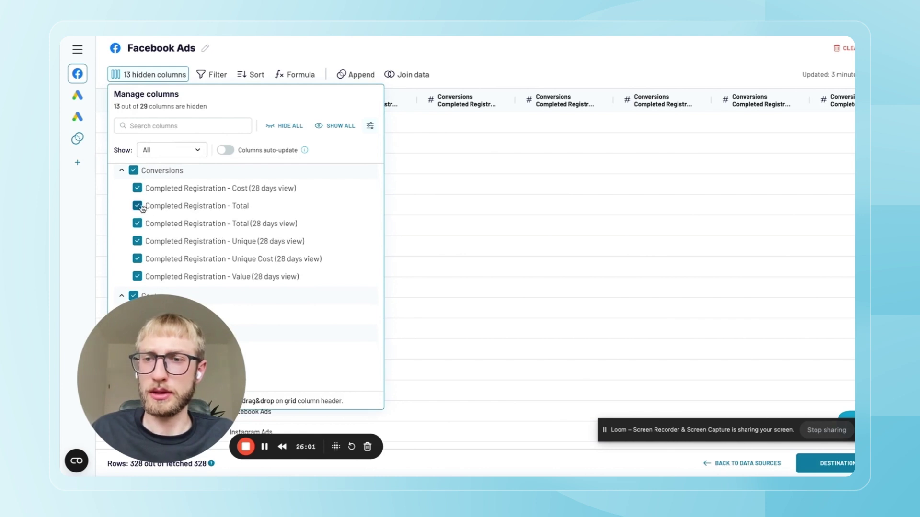
pyautogui.click(134, 171)
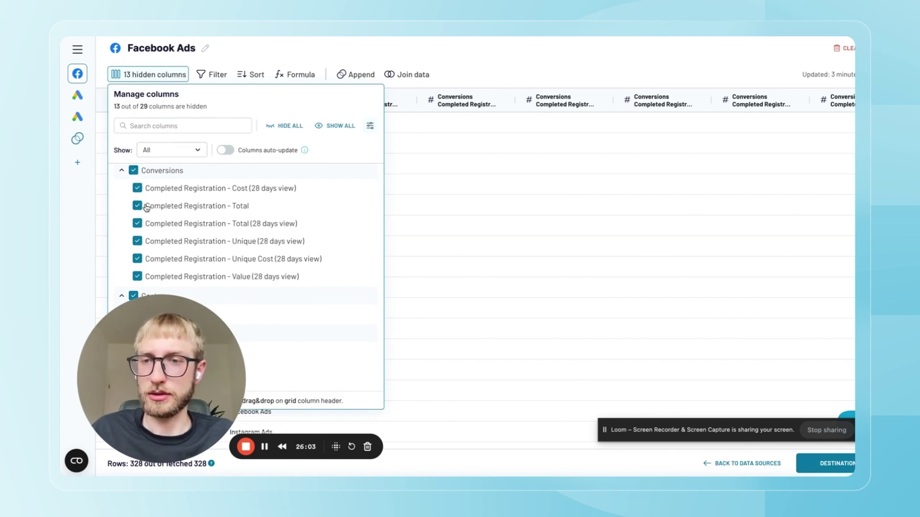
pyautogui.click(137, 206)
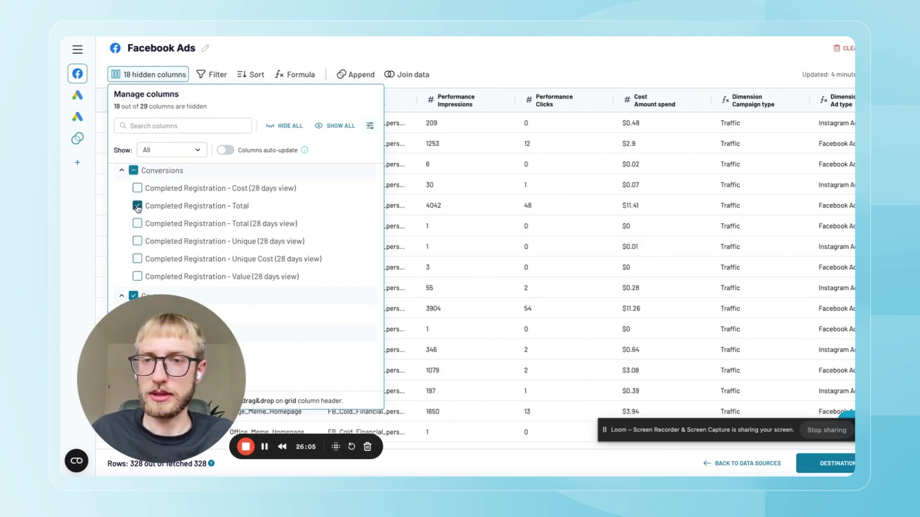
pyautogui.click(123, 171)
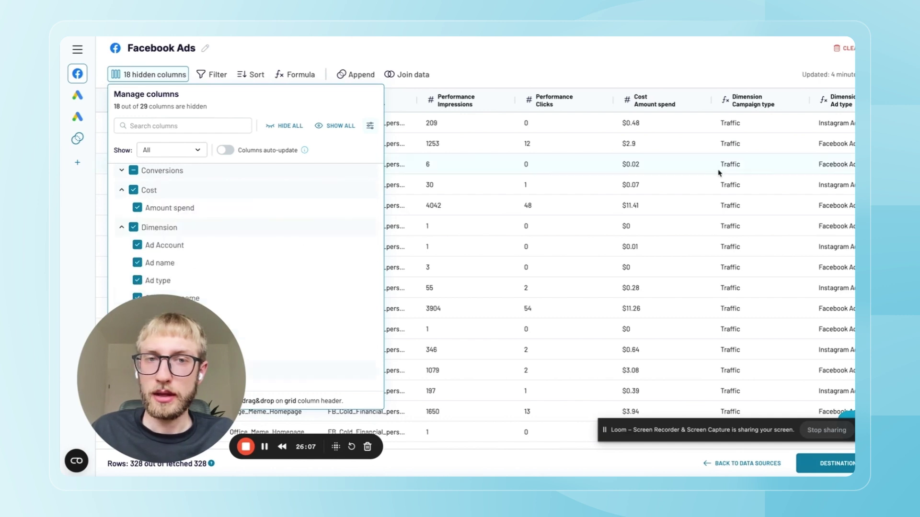
pyautogui.click(696, 92)
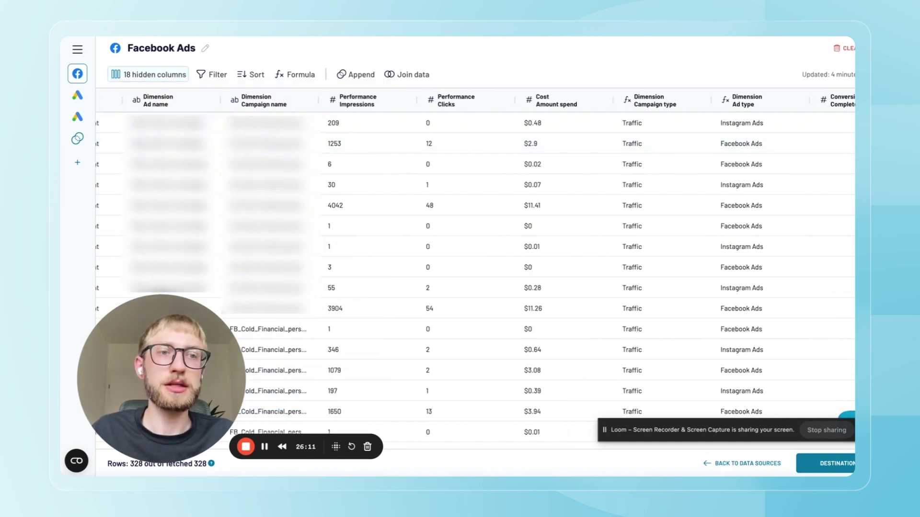
# Rename the Completed Registration - Total column to 'Conversions: Sign Up'.
pyautogui.click(841, 100)
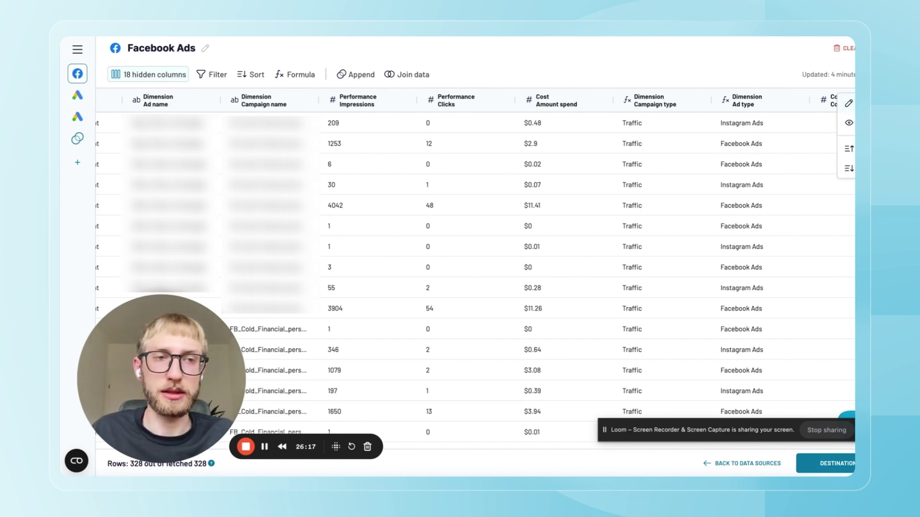
pyautogui.click(849, 103)
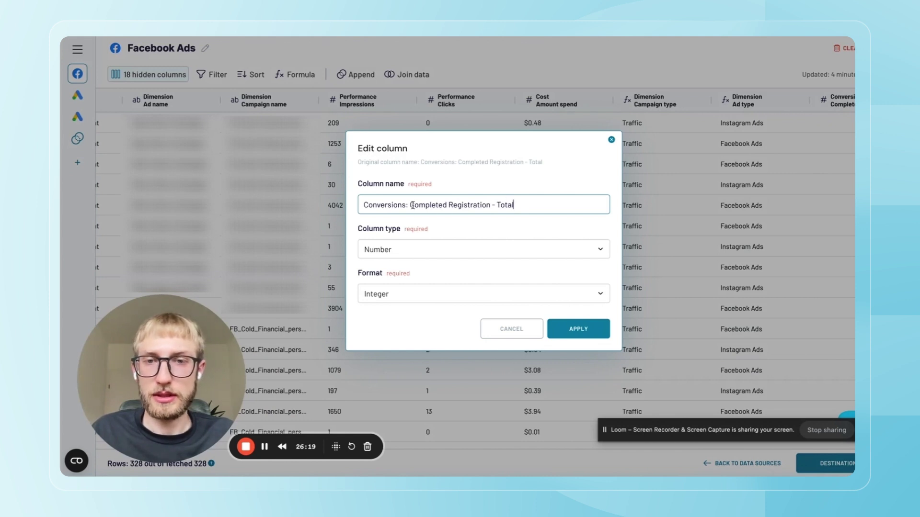
pyautogui.moveTo(411, 205); pyautogui.dragTo(580, 206)
pyautogui.write('Sign ')
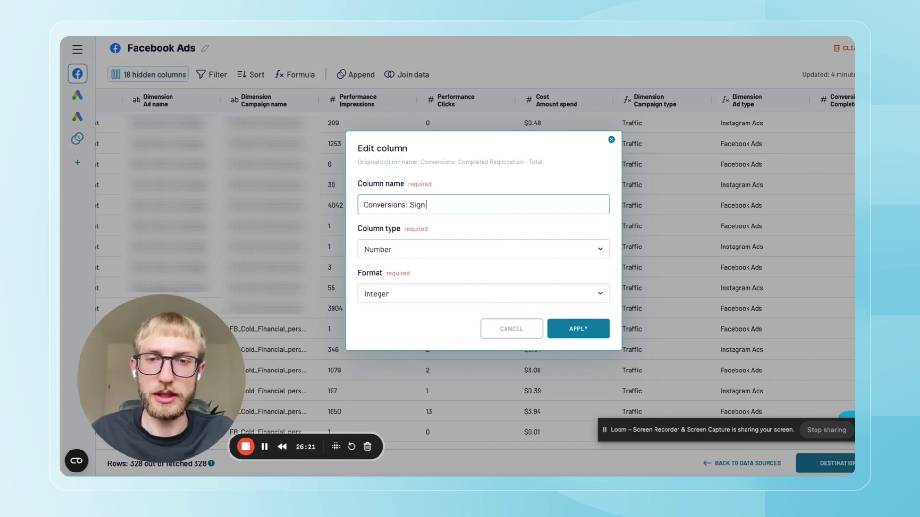
pyautogui.write('Up')
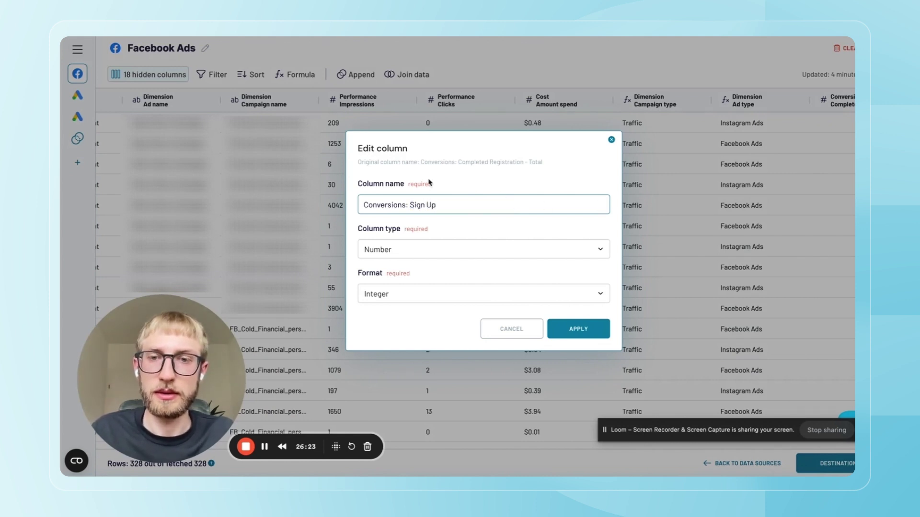
pyautogui.click(578, 328)
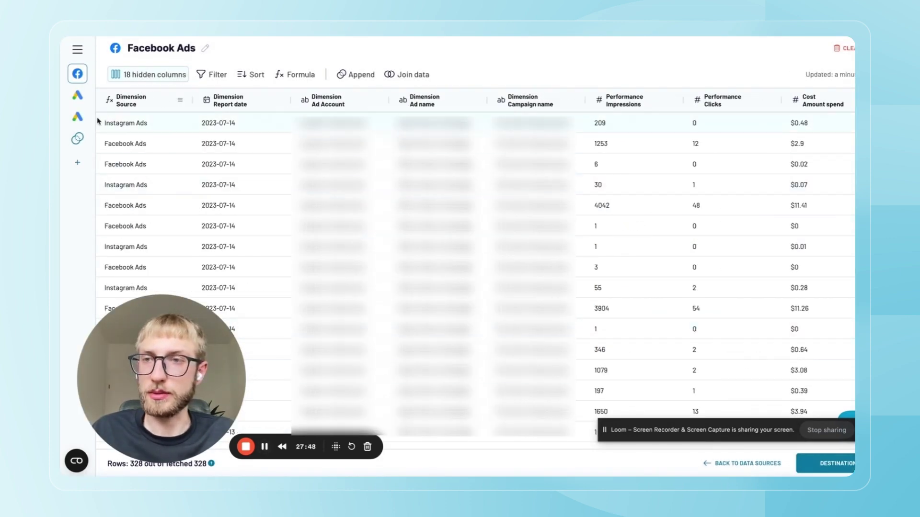
# Switch to Google Ads Conversions and unhide its all_conversions column through an 'all' search.
pyautogui.click(78, 116)
pyautogui.click(84, 121)
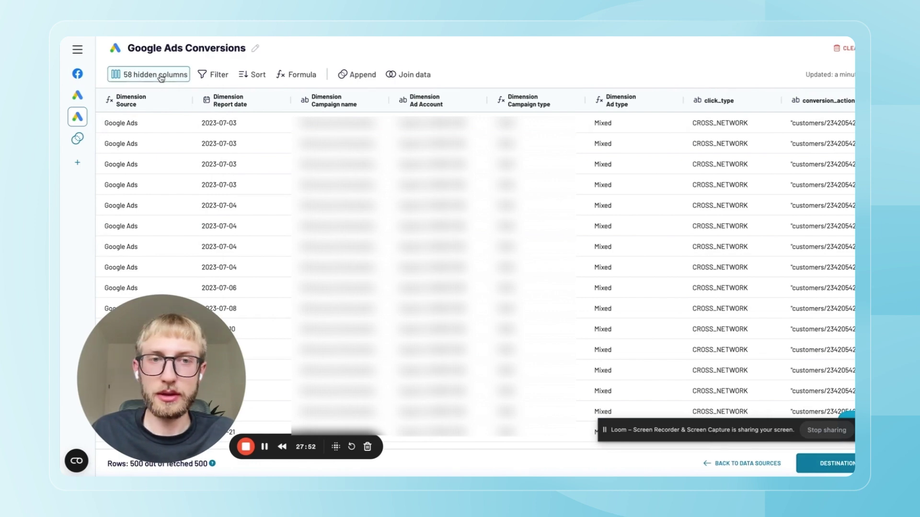
pyautogui.click(161, 76)
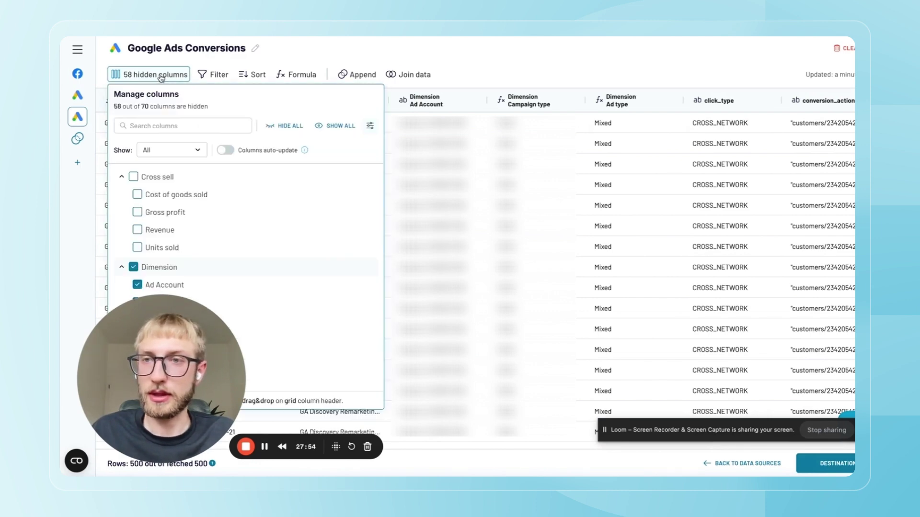
pyautogui.click(155, 126)
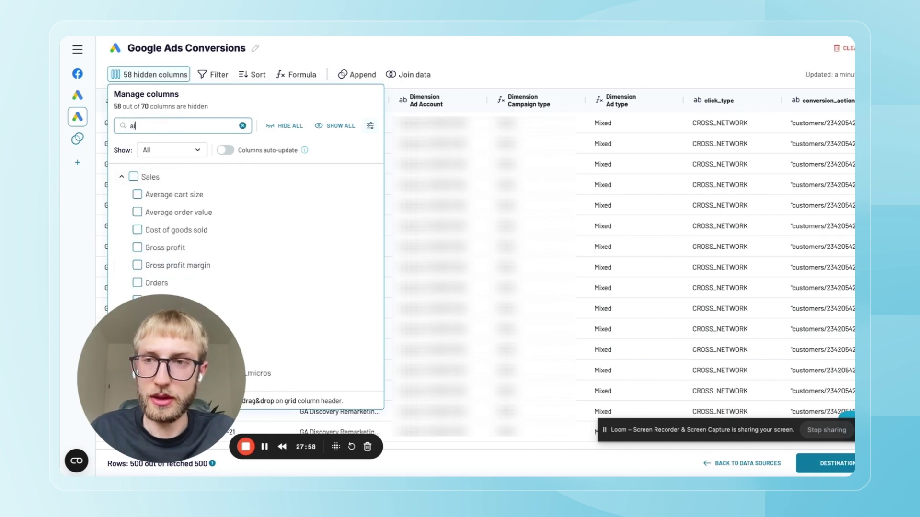
pyautogui.write('all')
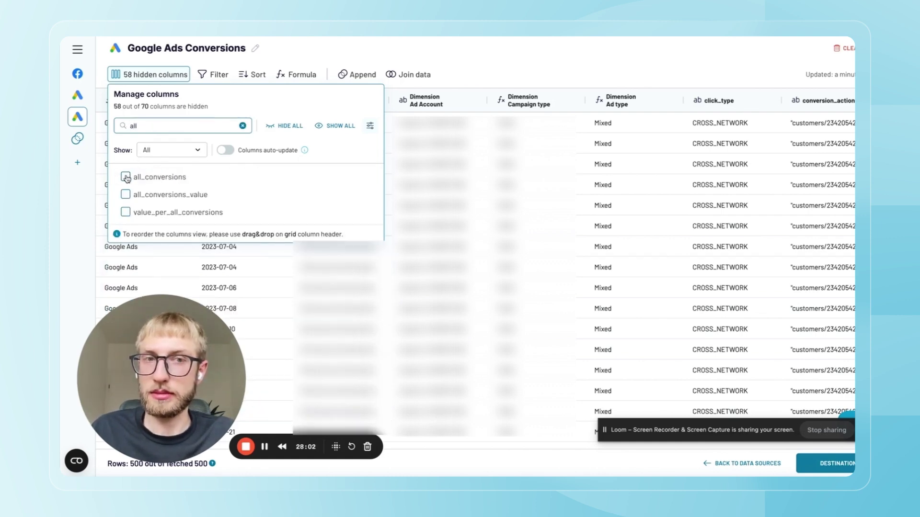
pyautogui.click(127, 177)
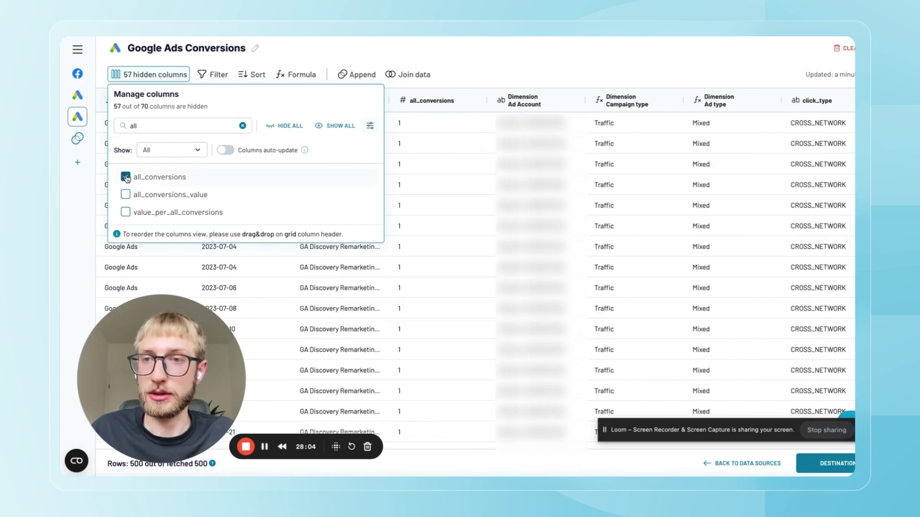
pyautogui.doubleClick(133, 126)
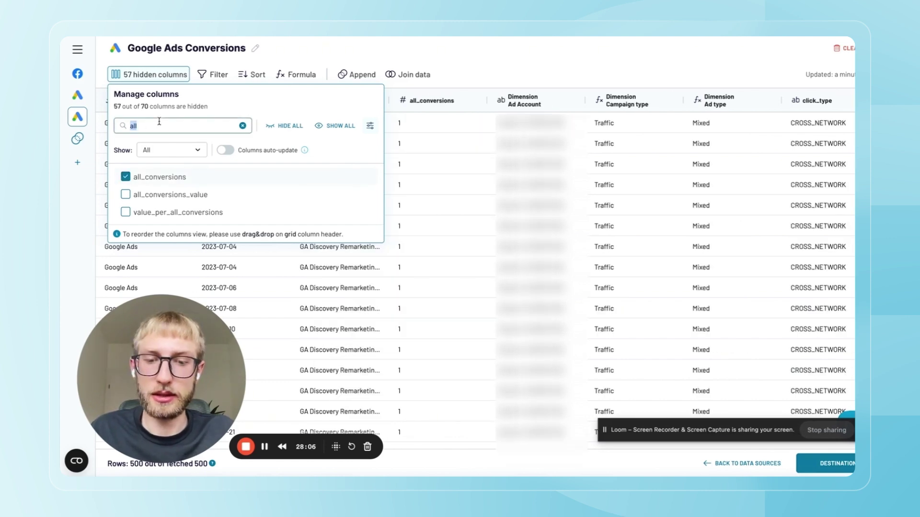
pyautogui.write('name')
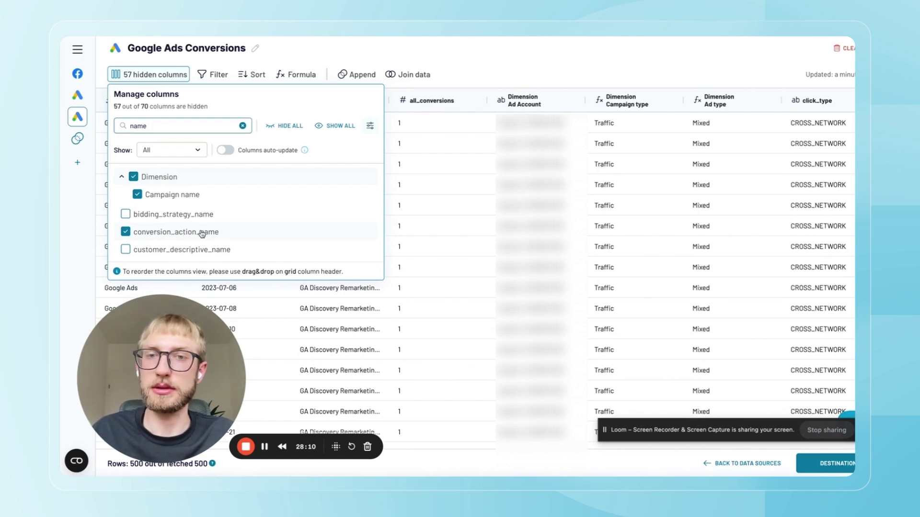
pyautogui.click(463, 58)
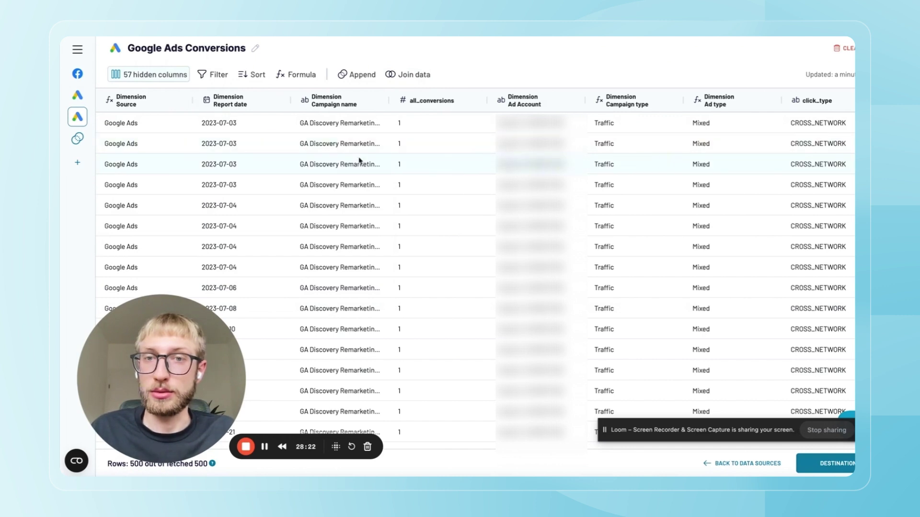
# Filter Google Ads Conversions rows to conversion_action_name containing 'Sign Up'.
pyautogui.click(212, 76)
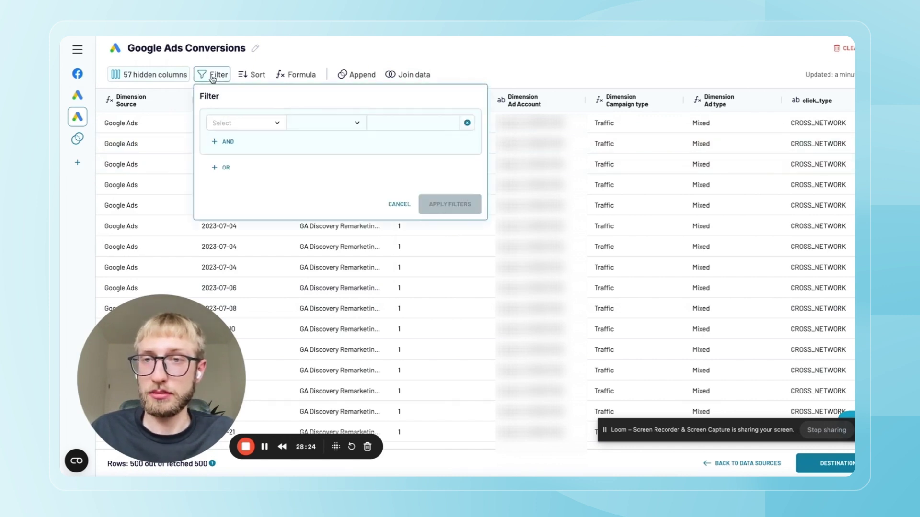
pyautogui.click(229, 122)
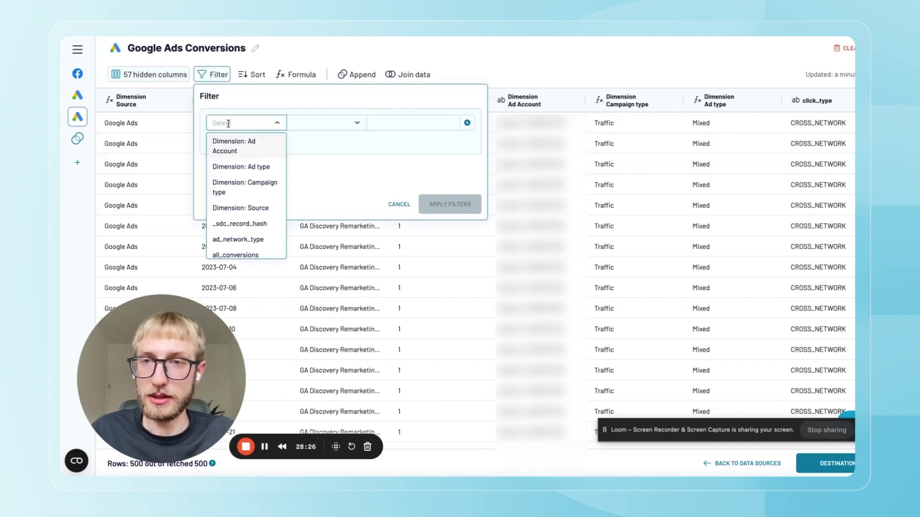
pyautogui.write('name')
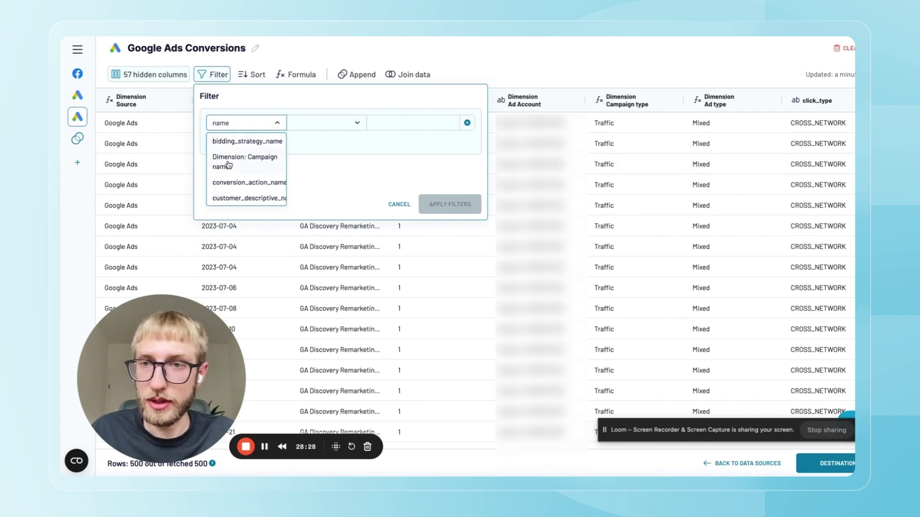
pyautogui.click(250, 181)
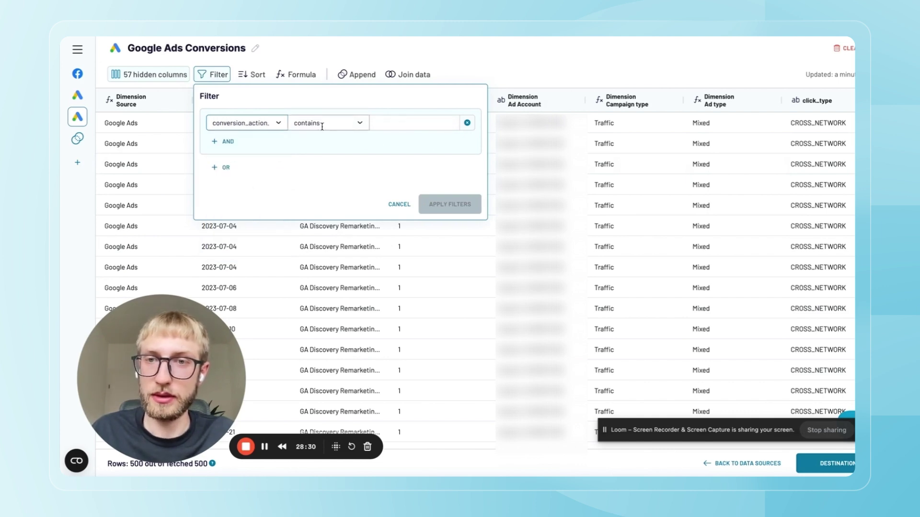
pyautogui.click(407, 122)
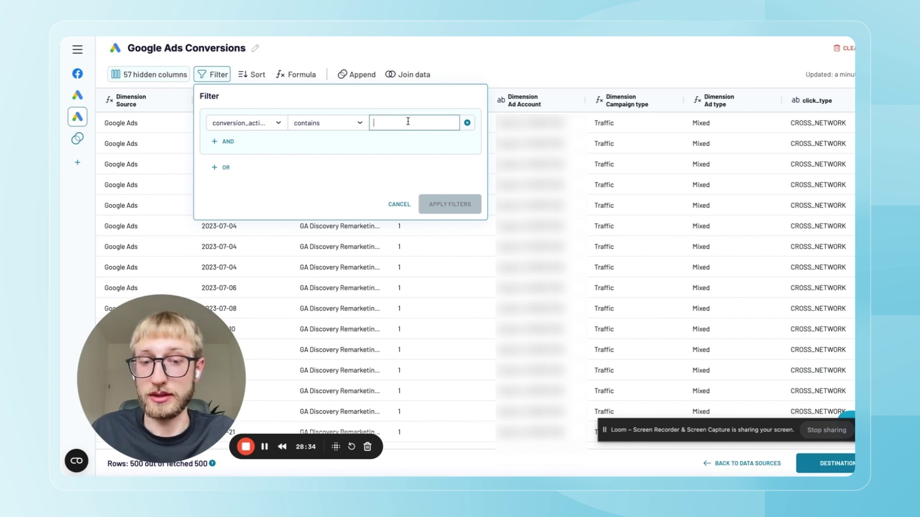
pyautogui.write('Sign')
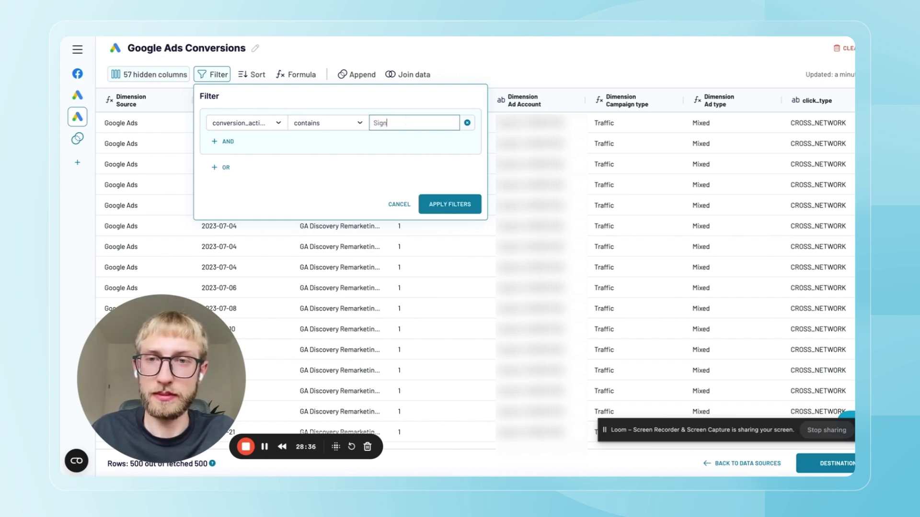
pyautogui.write(' Up')
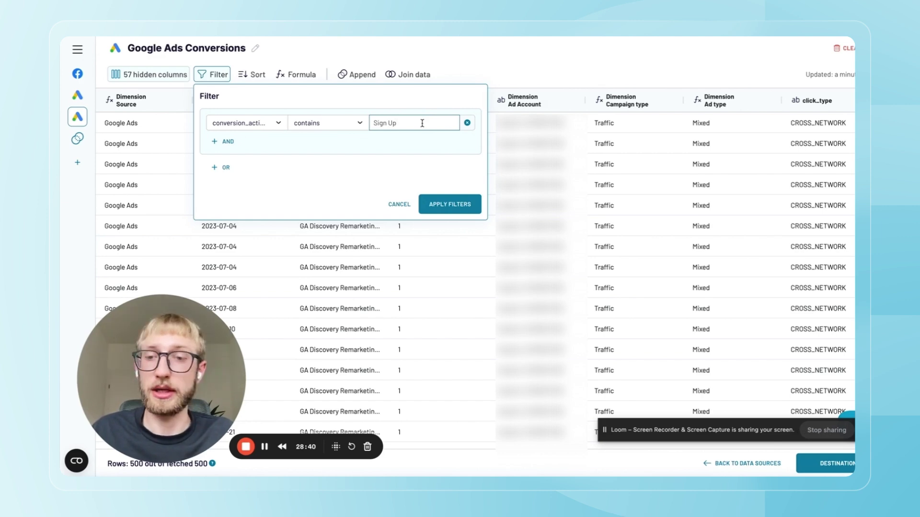
pyautogui.click(450, 205)
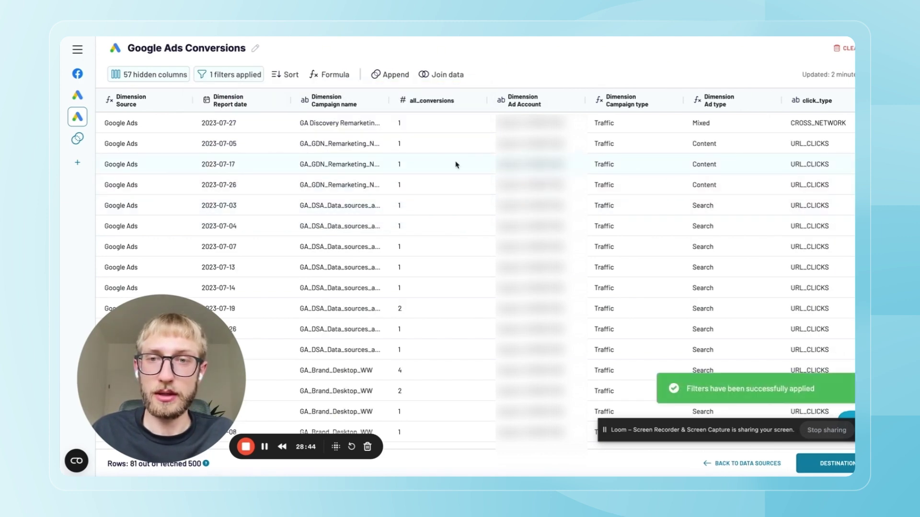
pyautogui.hscroll(5, 456, 165)
pyautogui.hscroll(3, 455, 164)
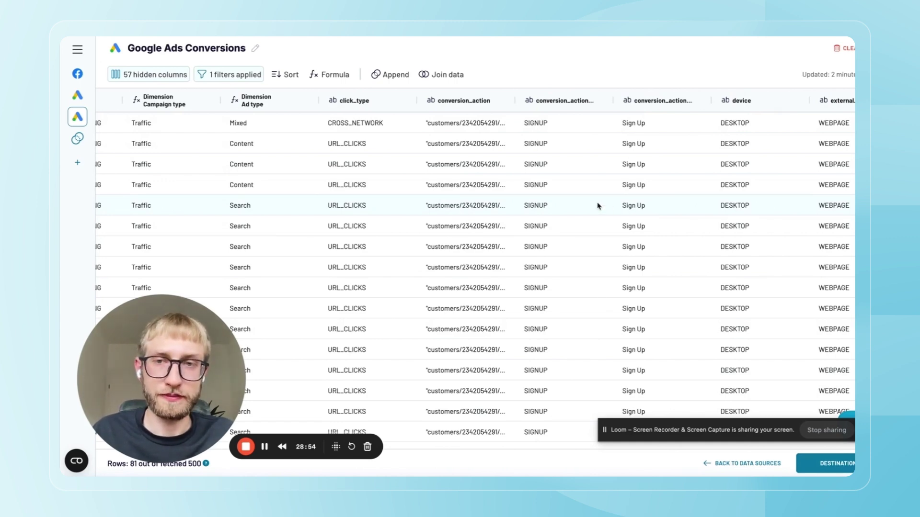
pyautogui.hscroll(-5, 598, 206)
pyautogui.hscroll(5, 582, 180)
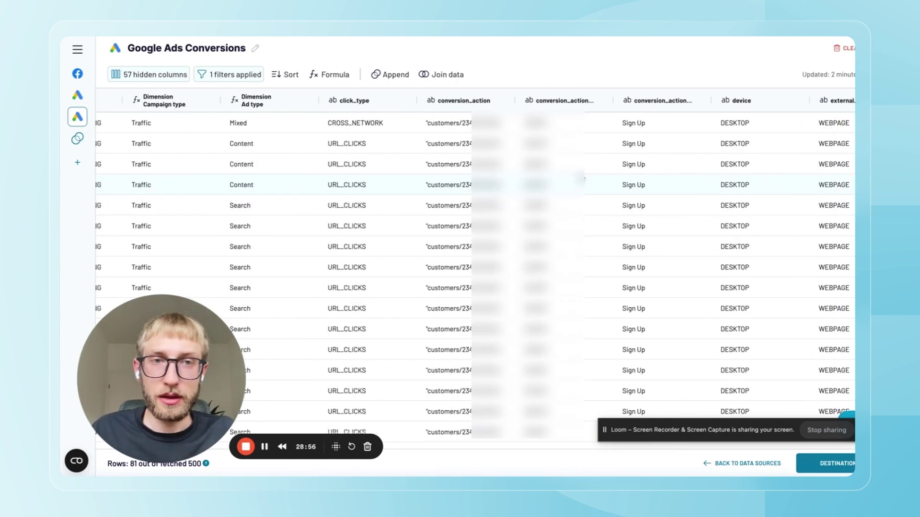
pyautogui.hscroll(-8, 583, 178)
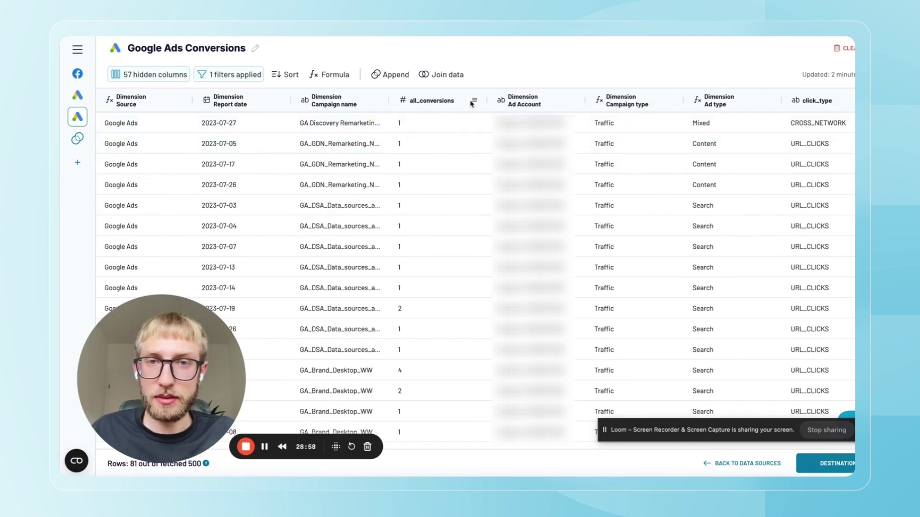
# Rename the all_conversions column to 'Conversions: Sign Up', keeping the Number/Integer type.
pyautogui.click(473, 101)
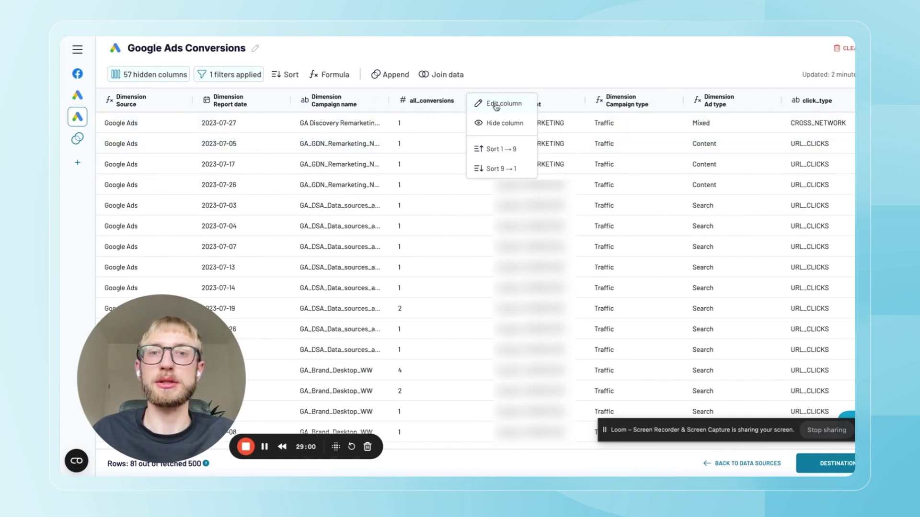
pyautogui.click(496, 105)
pyautogui.doubleClick(436, 205)
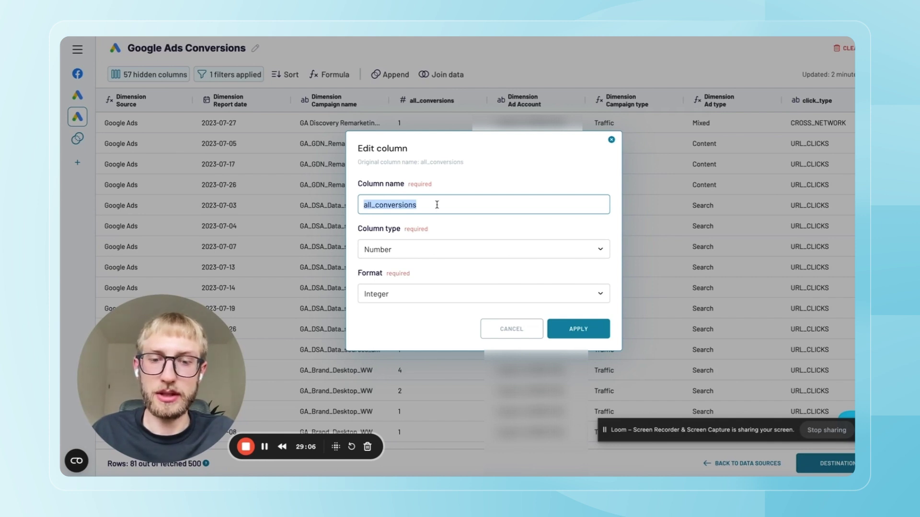
pyautogui.write('Conas')
pyautogui.press('BackSpace')
pyautogui.press('BackSpace')
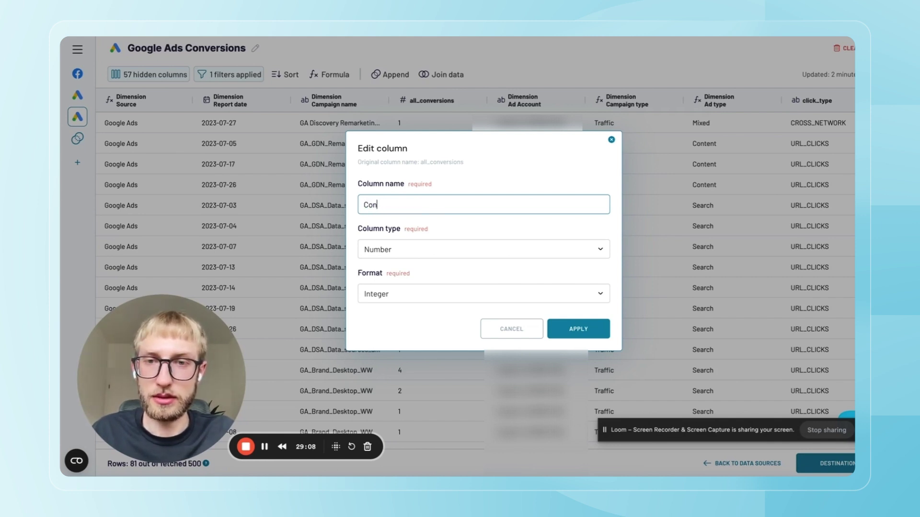
pyautogui.write('versions: ')
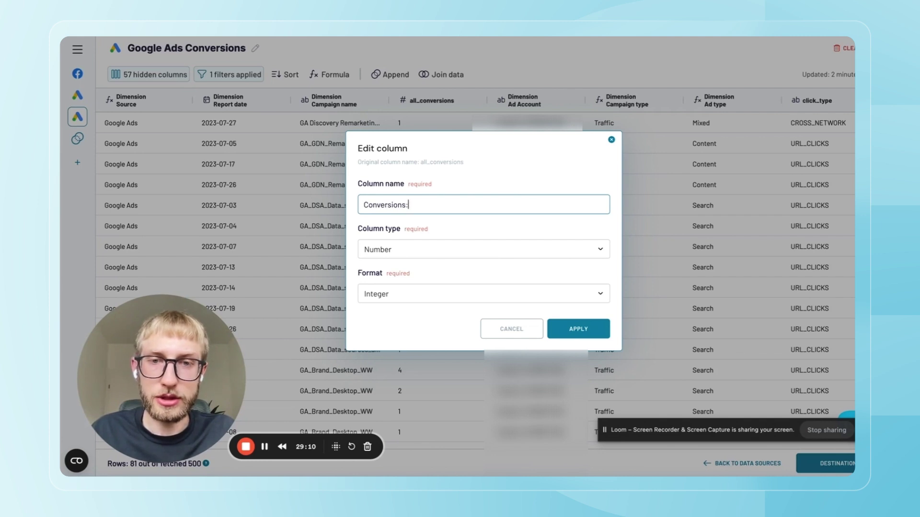
pyautogui.write('Sign')
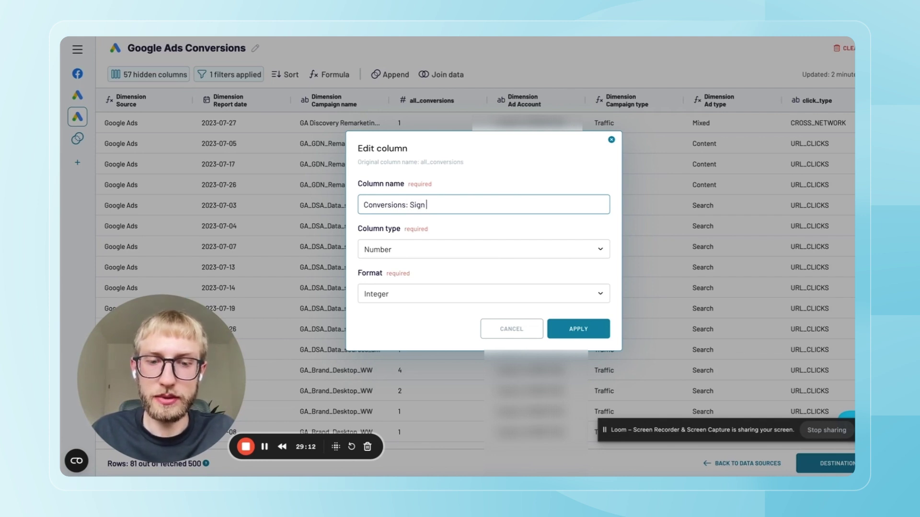
pyautogui.write('Up')
pyautogui.click(578, 329)
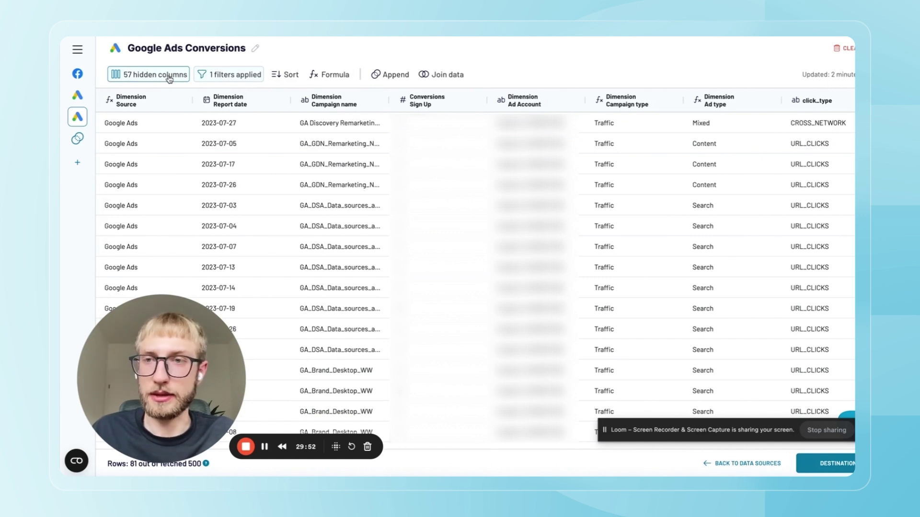
# Hide click_type, conversion_action, conversion_action_category and conversion_action_name in the column list.
pyautogui.click(170, 77)
pyautogui.scroll(-5, 193, 235)
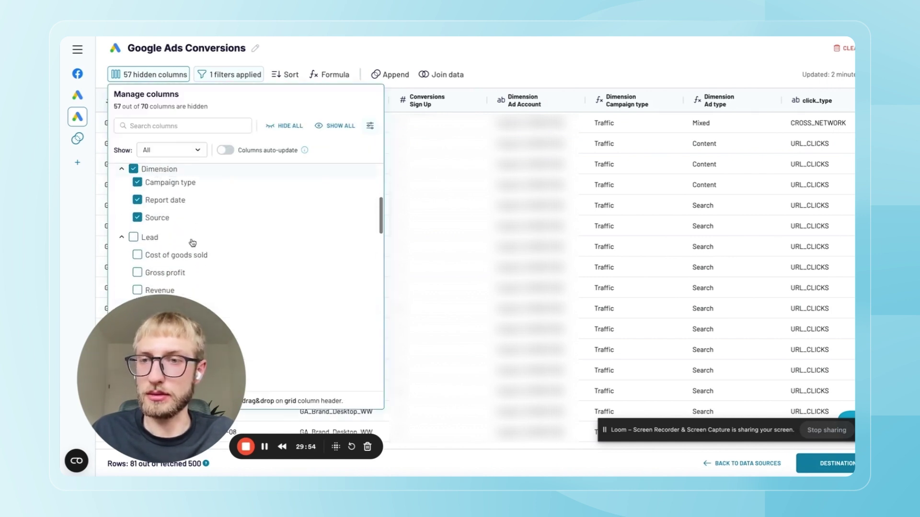
pyautogui.click(164, 127)
pyautogui.write('_')
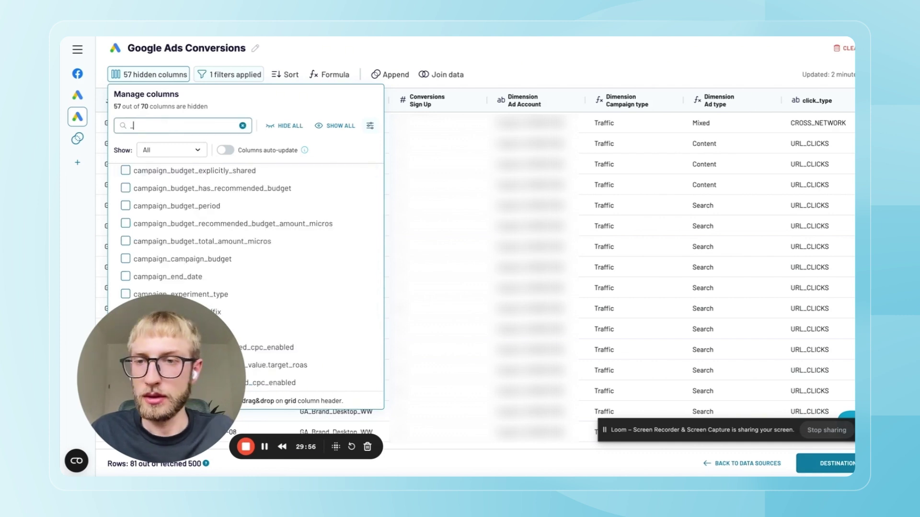
pyautogui.scroll(-3, 218, 227)
pyautogui.scroll(-1, 218, 227)
pyautogui.click(155, 222)
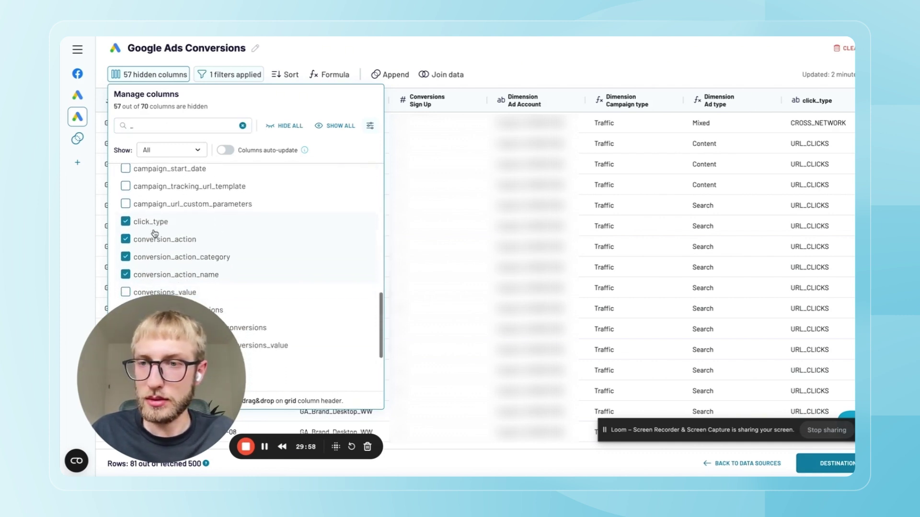
pyautogui.click(156, 240)
pyautogui.click(153, 259)
pyautogui.click(151, 276)
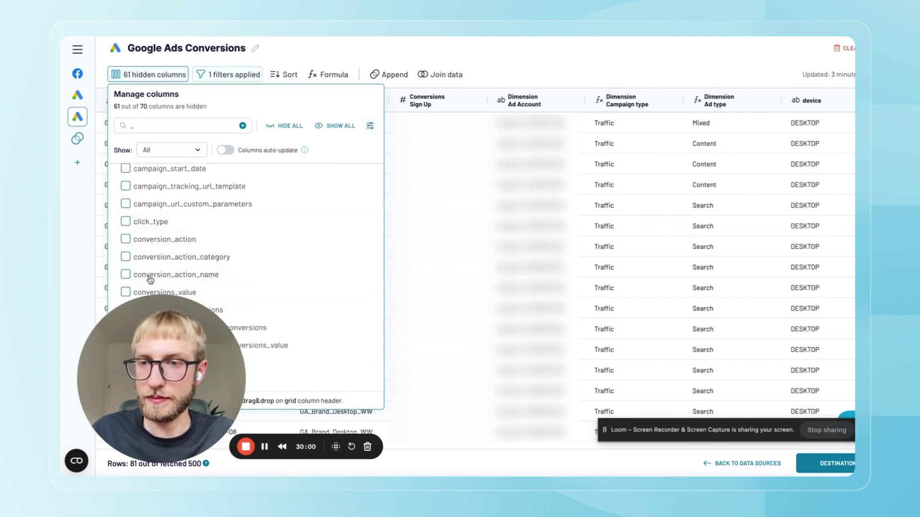
pyautogui.click(151, 276)
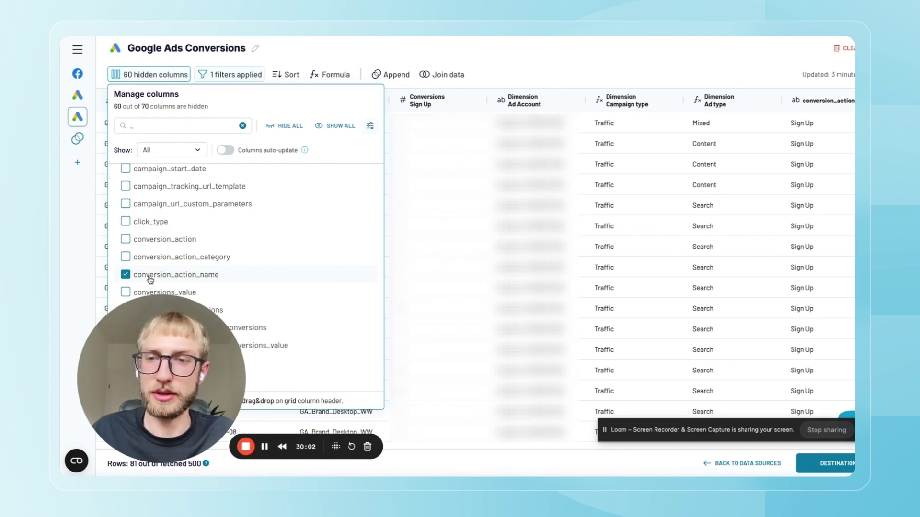
pyautogui.click(151, 276)
pyautogui.scroll(-3, 180, 251)
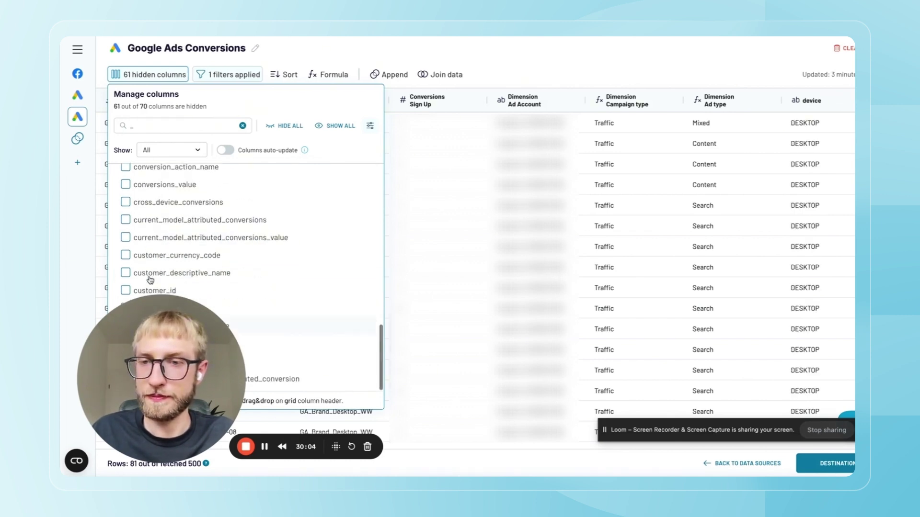
# Hide the device column from its header menu.
pyautogui.click(606, 187)
pyautogui.hscroll(2, 605, 186)
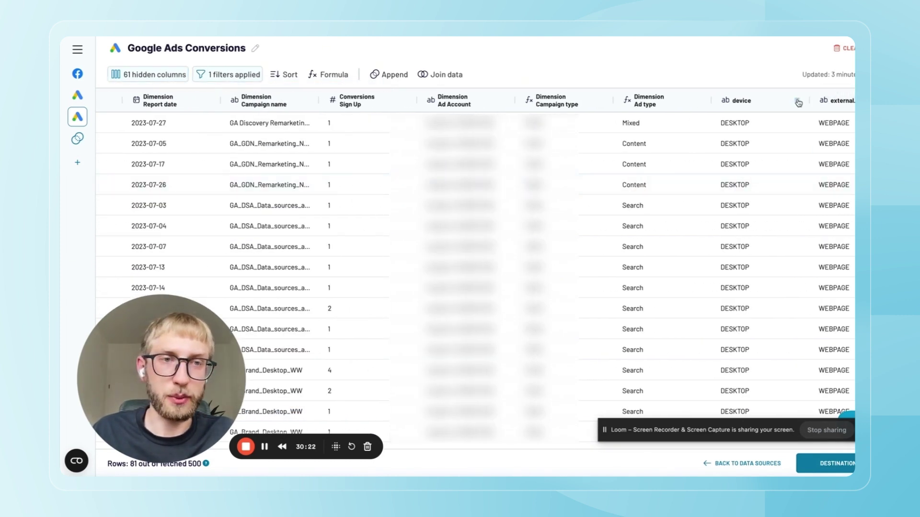
pyautogui.click(800, 103)
pyautogui.click(826, 123)
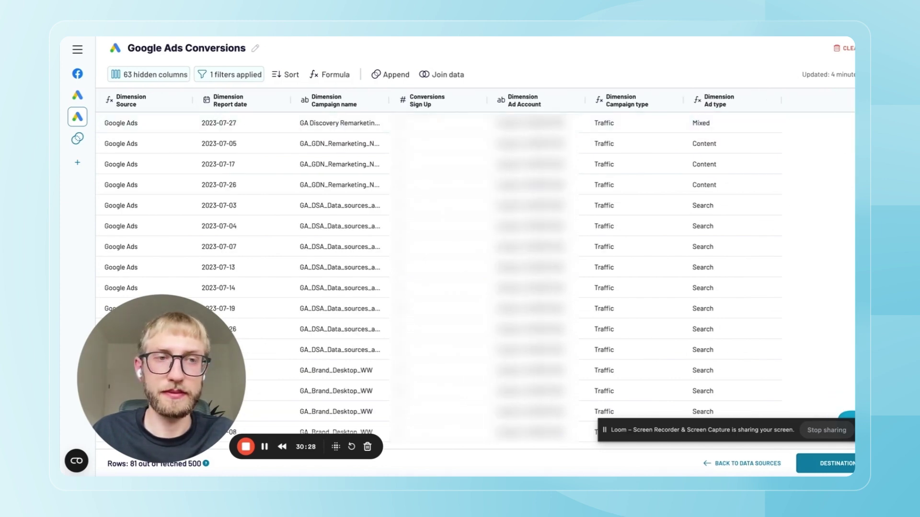
# Open the Append transformation to review the combined sources table.
pyautogui.click(83, 142)
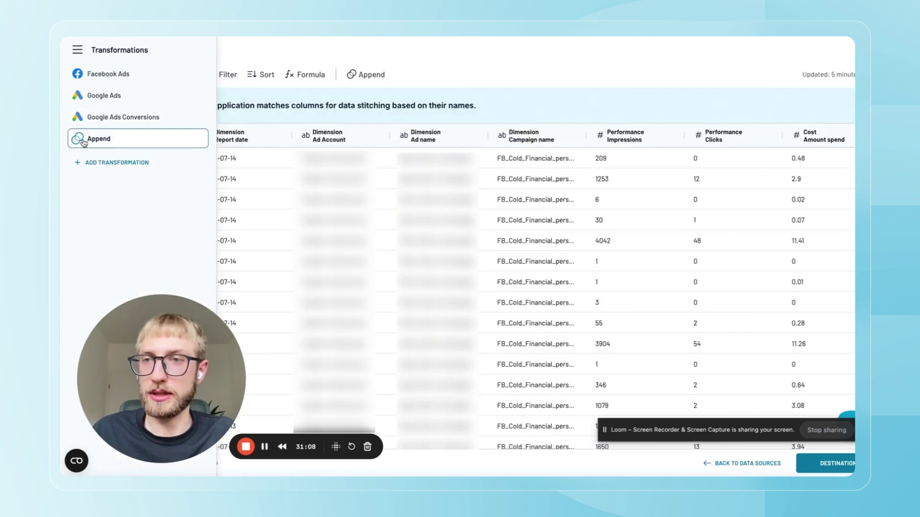
pyautogui.hscroll(5, 594, 141)
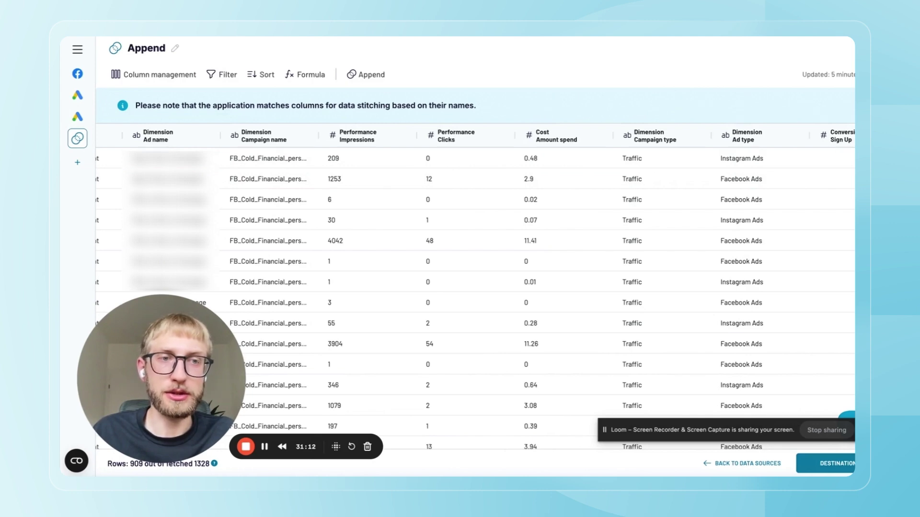
pyautogui.moveTo(748, 136)
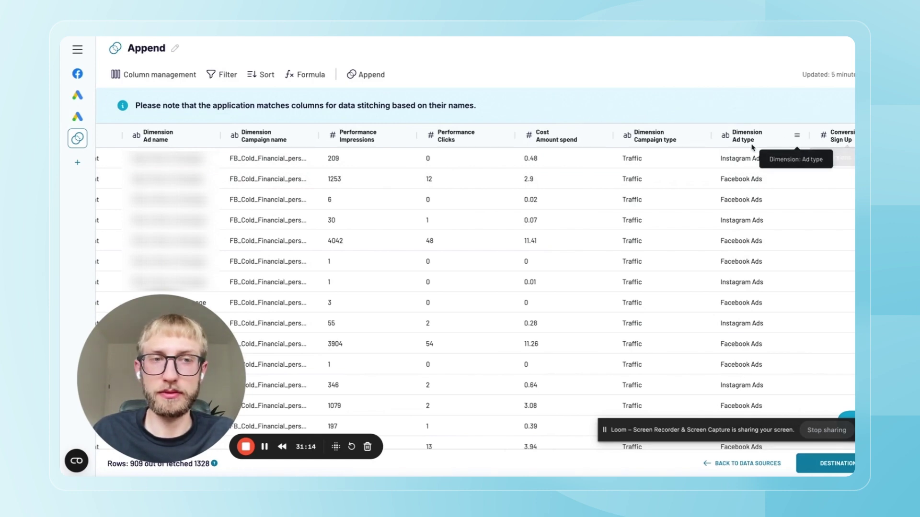
pyautogui.hscroll(-8, 503, 215)
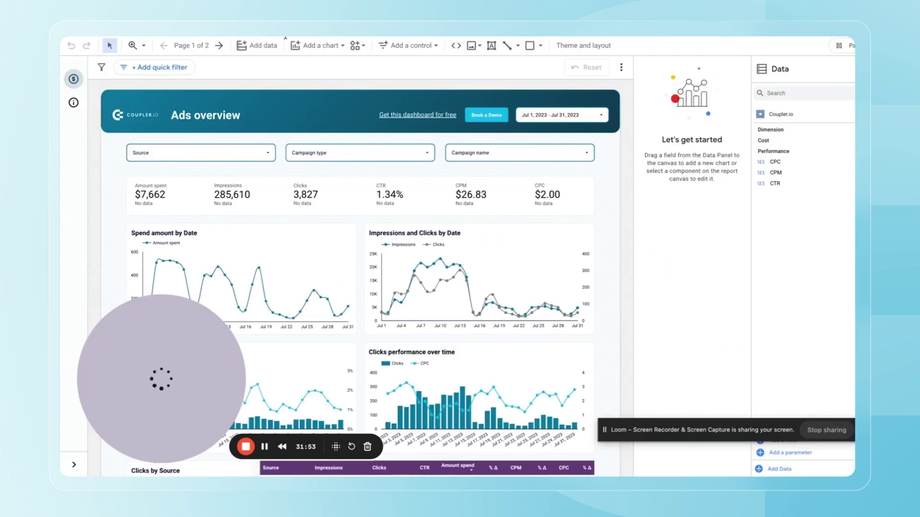
# Refresh the Coupler.io data source's fields and apply, picking up the new Sign Up field.
pyautogui.click(257, 46)
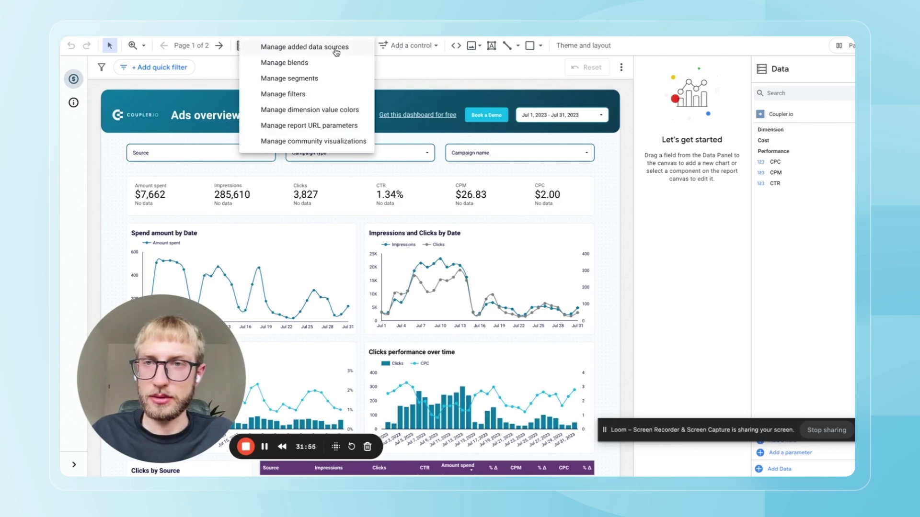
pyautogui.click(304, 46)
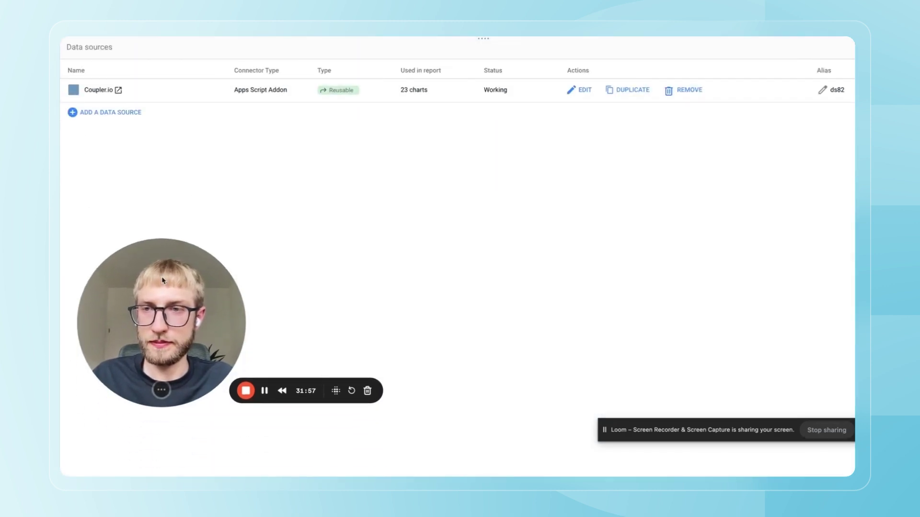
pyautogui.click(579, 90)
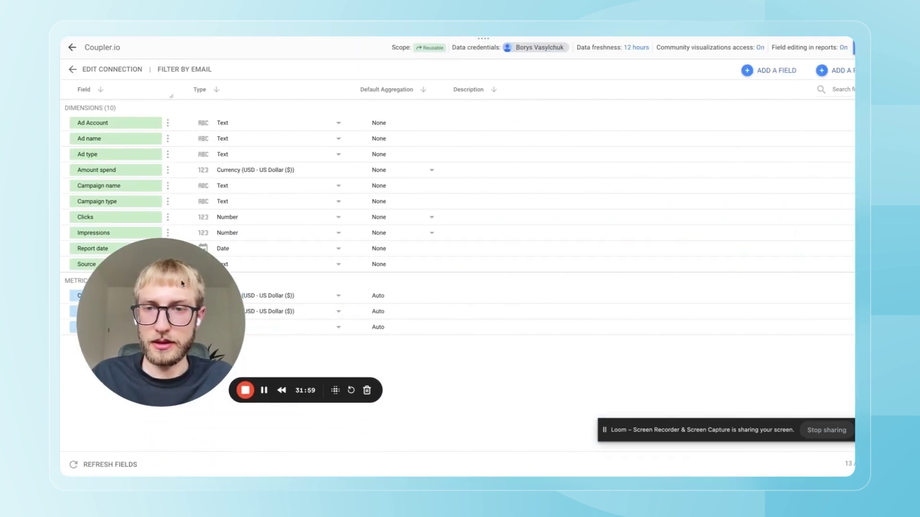
pyautogui.click(95, 465)
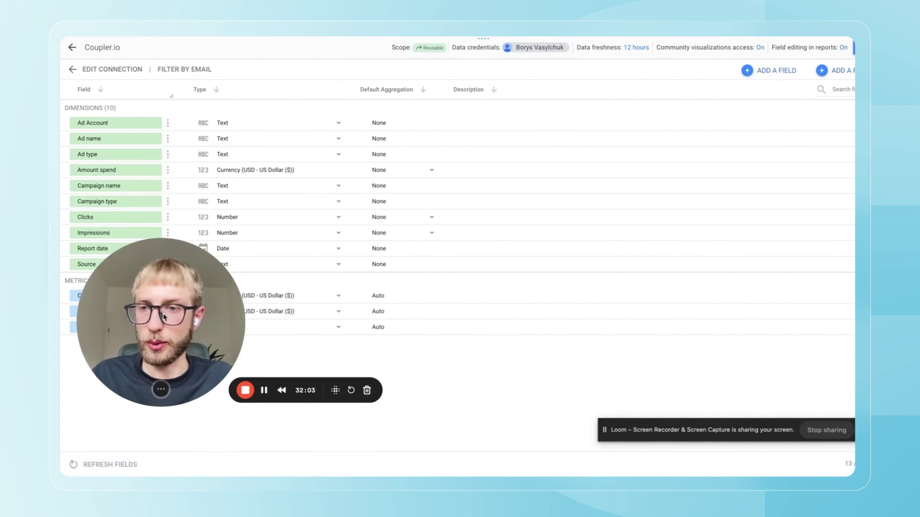
pyautogui.moveTo(164, 317); pyautogui.dragTo(270, 388)
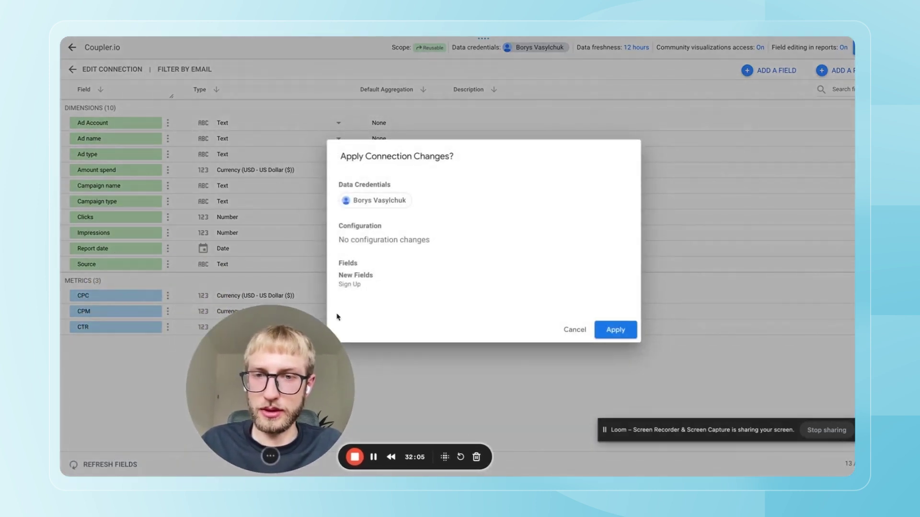
pyautogui.moveTo(339, 284); pyautogui.dragTo(371, 288)
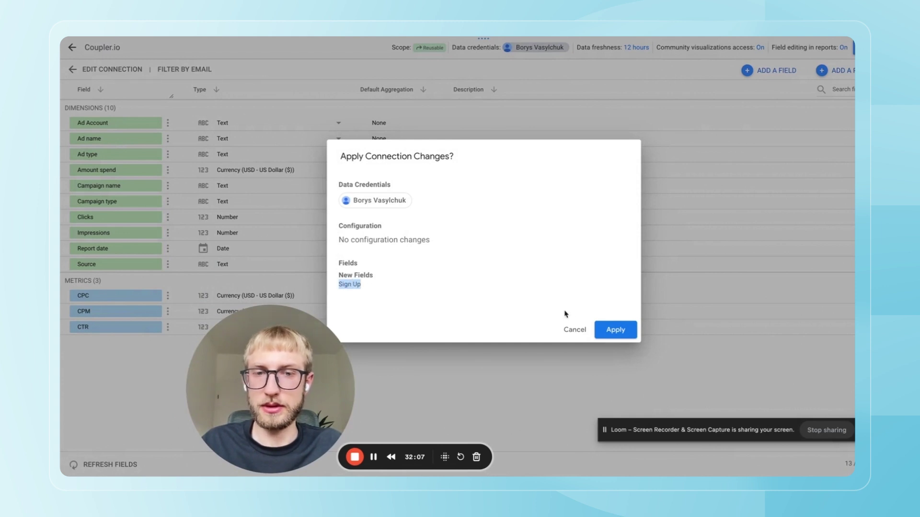
pyautogui.click(615, 330)
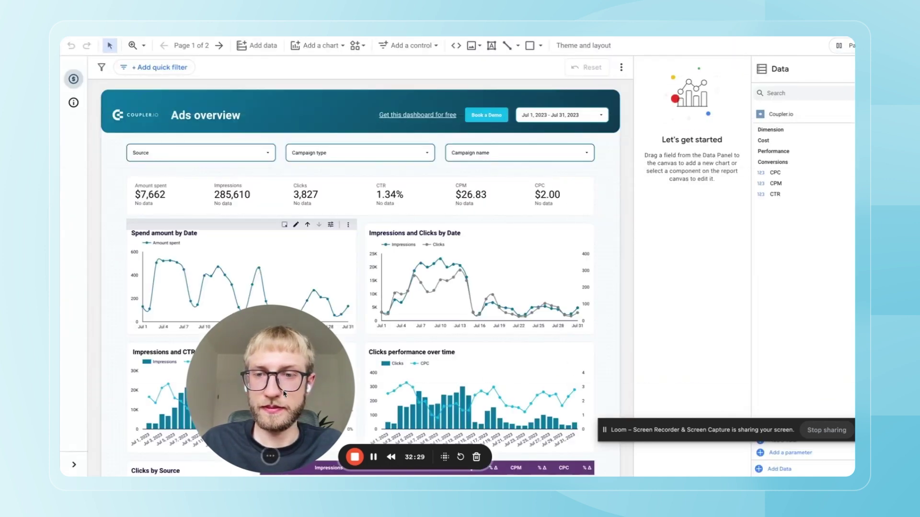
# Drag the Sign Up field into the sources table's metrics, showing a 168 total.
pyautogui.moveTo(284, 395); pyautogui.dragTo(165, 382)
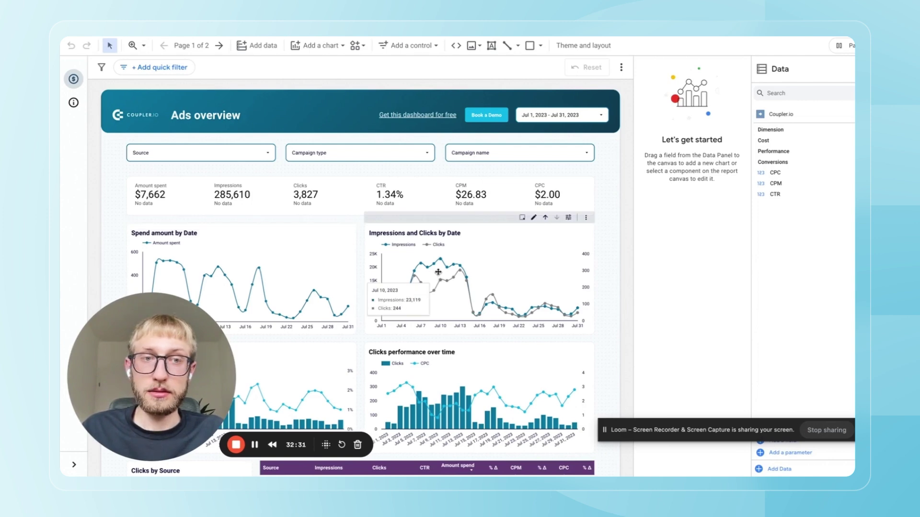
pyautogui.scroll(-1, 468, 274)
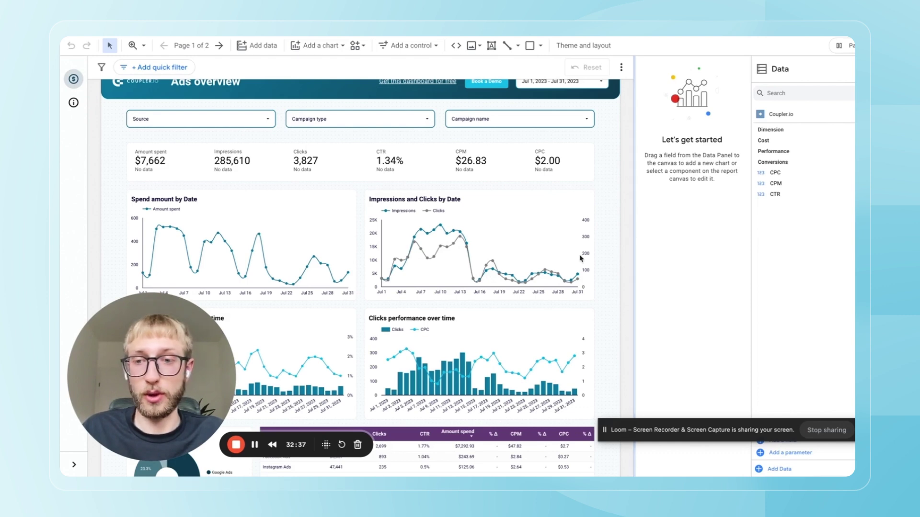
pyautogui.scroll(-5, 431, 273)
pyautogui.scroll(-3, 343, 292)
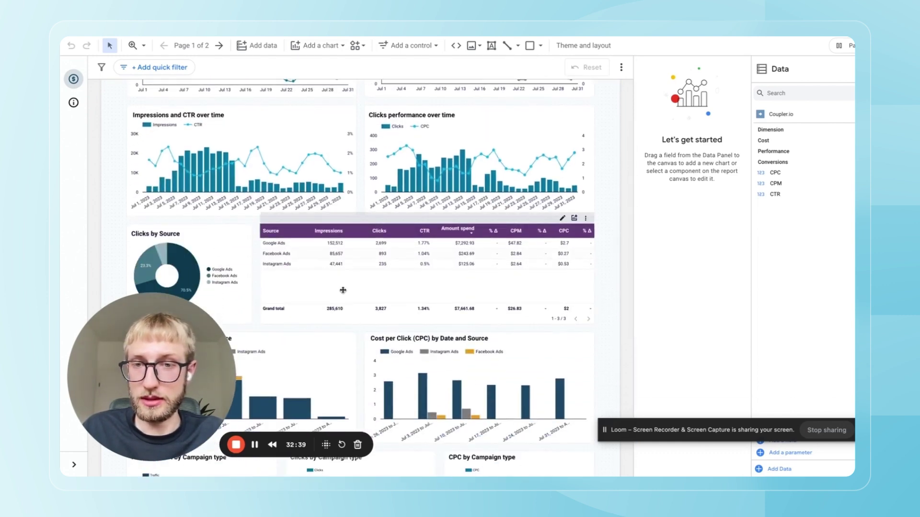
pyautogui.click(343, 289)
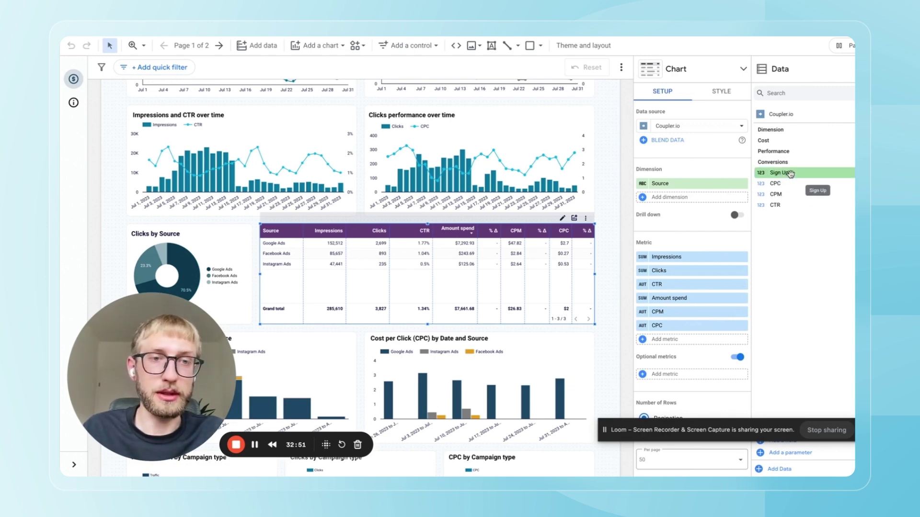
pyautogui.moveTo(785, 174); pyautogui.dragTo(668, 344)
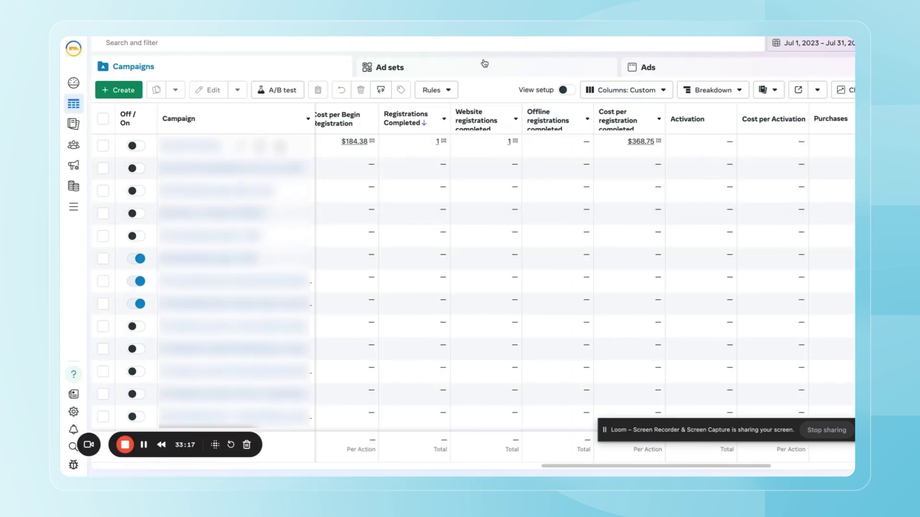
# Sort Meta campaigns by Registrations Completed, then go to Google Ads campaigns.
pyautogui.click(424, 124)
pyautogui.hotkey('ctrl', 'Tab')
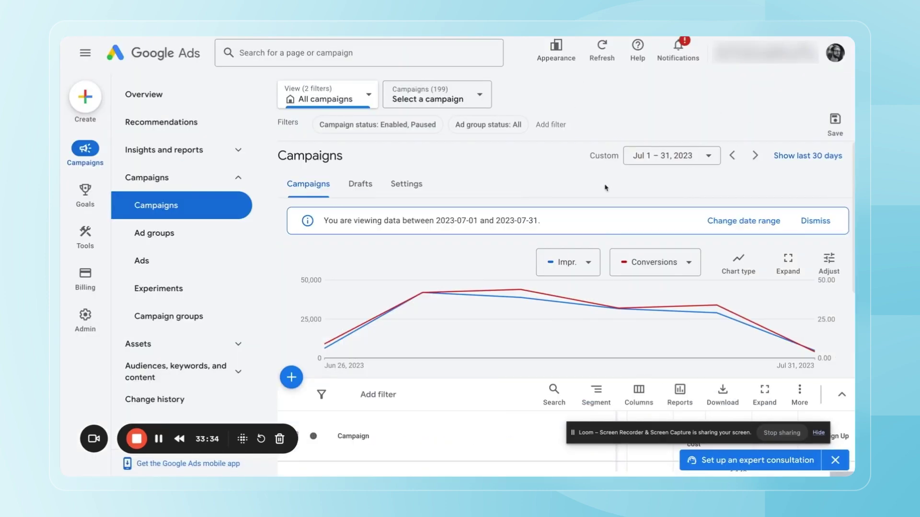
pyautogui.scroll(-5, 648, 184)
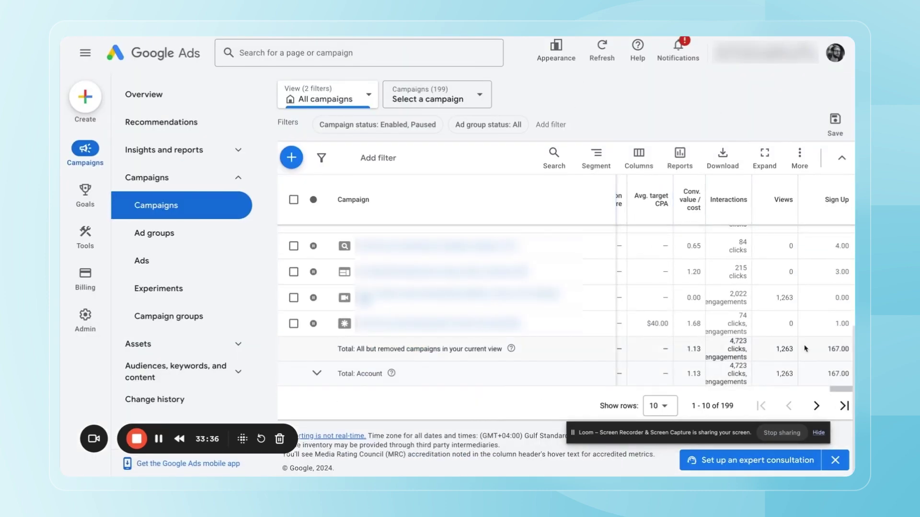
# Highlight the Google Ads campaign Sign Up total of 167.00.
pyautogui.doubleClick(836, 350)
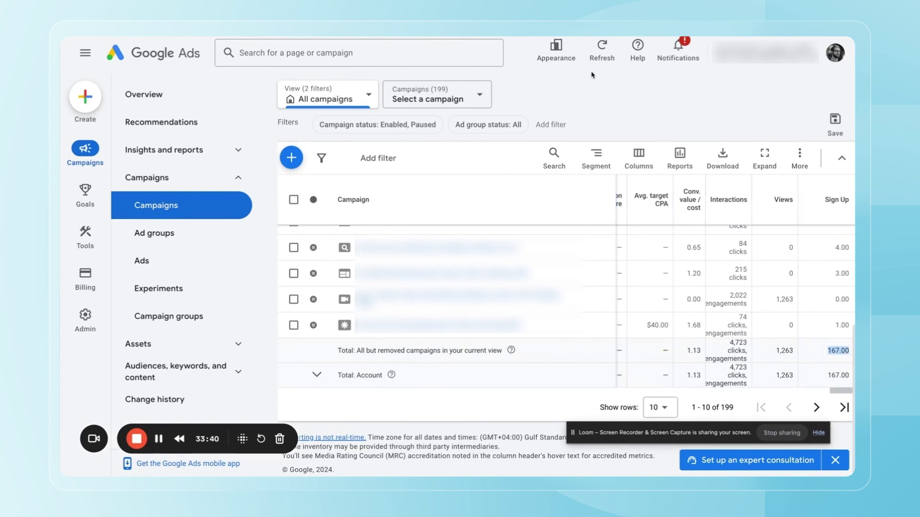
pyautogui.hotkey('ctrl', 'Tab')
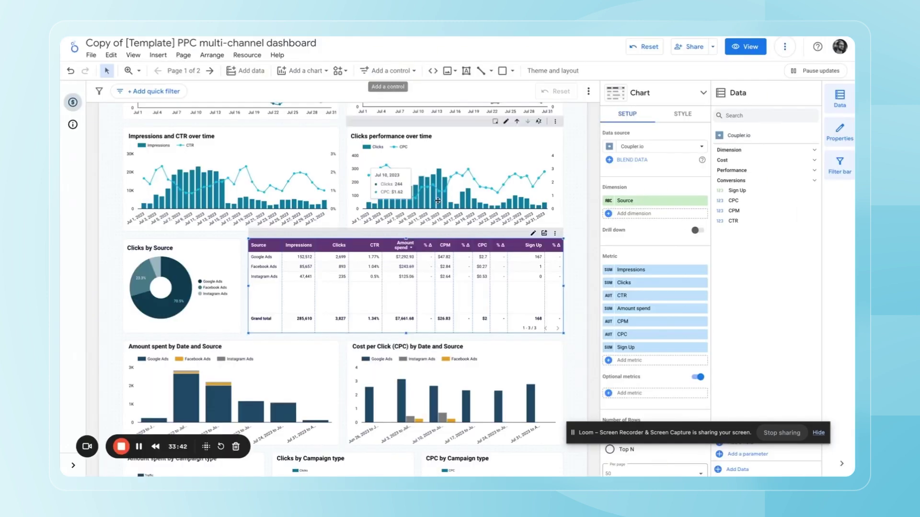